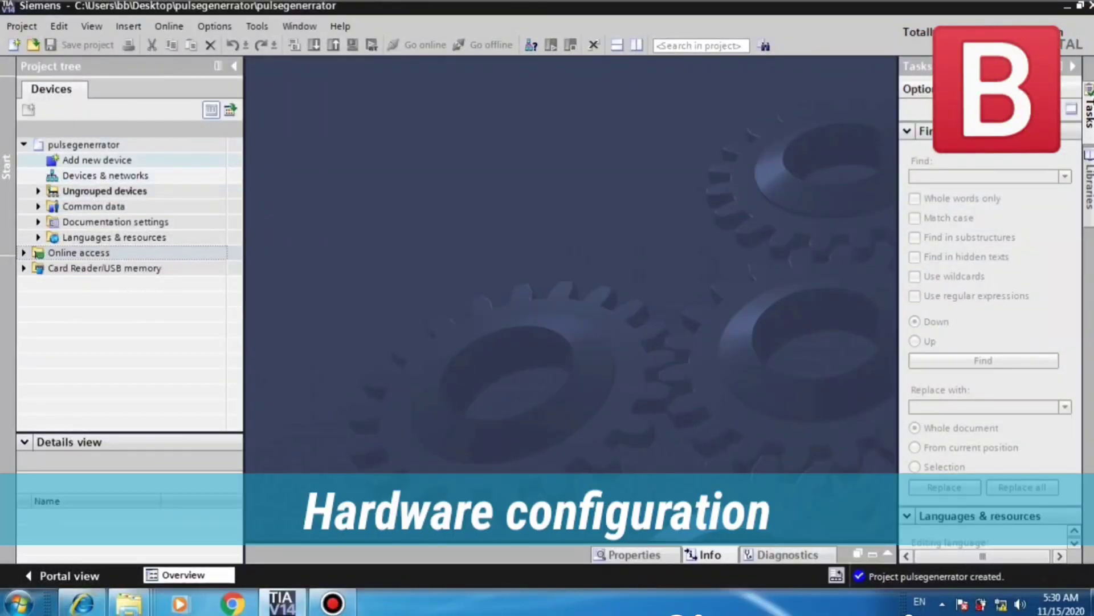
# - Add a SIMATIC S7-1200 CPU 1214C DC/DC/DC controller with article number 6ES7 214-1AG40-0XB0 to the project
pyautogui.click(97, 160)
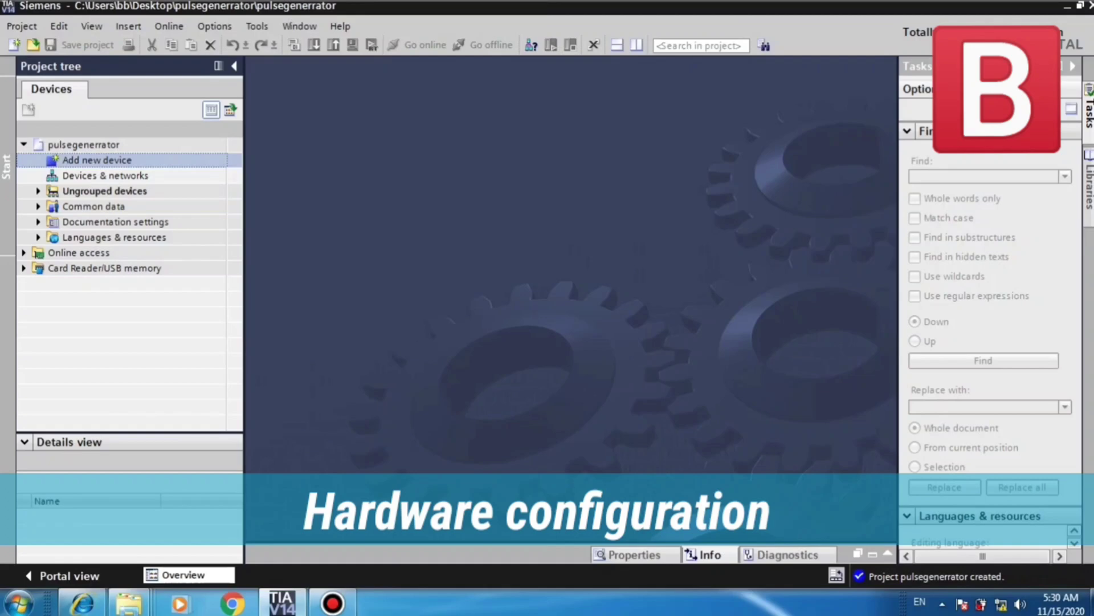
pyautogui.press('Return')
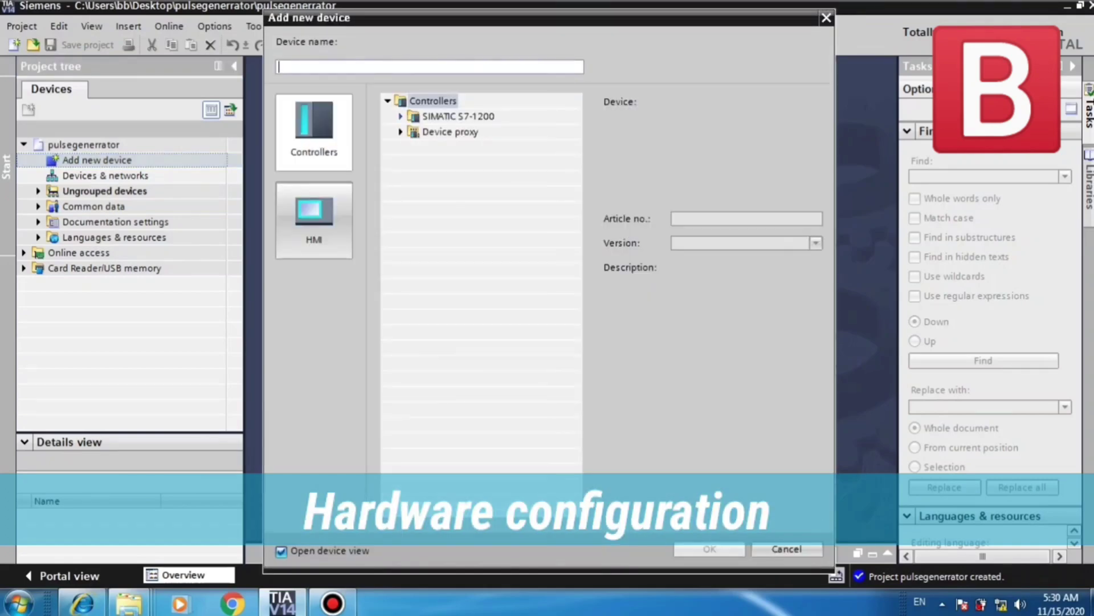
pyautogui.click(400, 116)
pyautogui.click(414, 131)
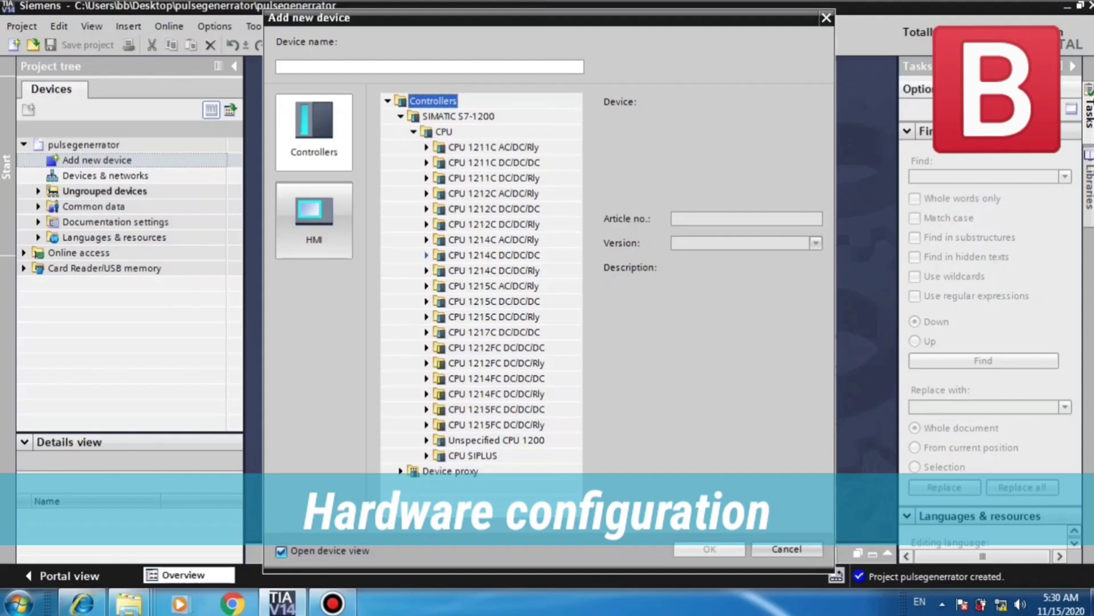
pyautogui.click(427, 255)
pyautogui.click(510, 301)
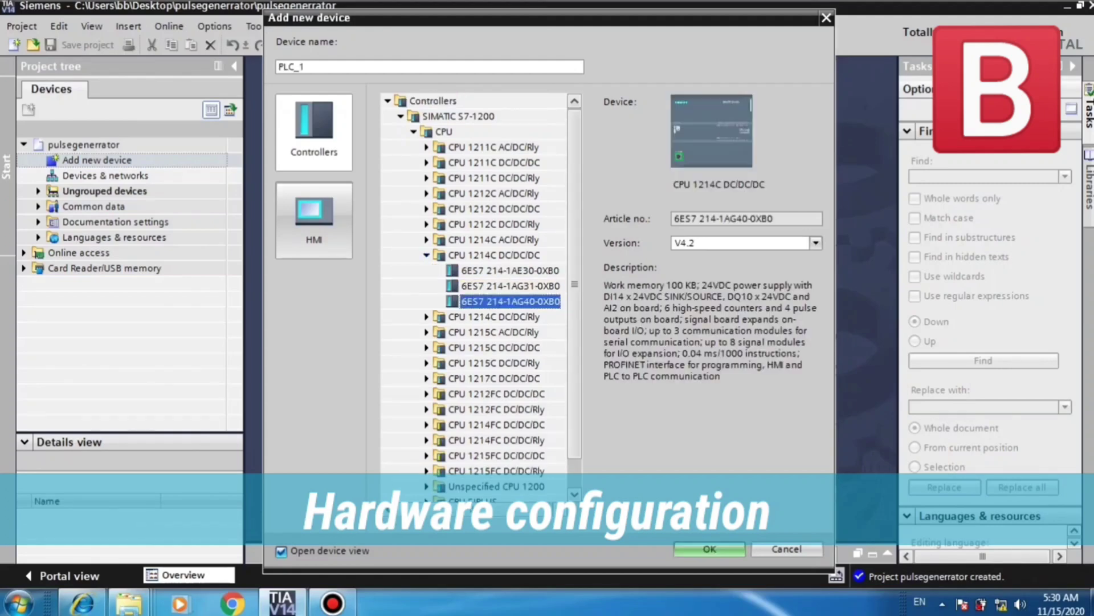
pyautogui.press('Return')
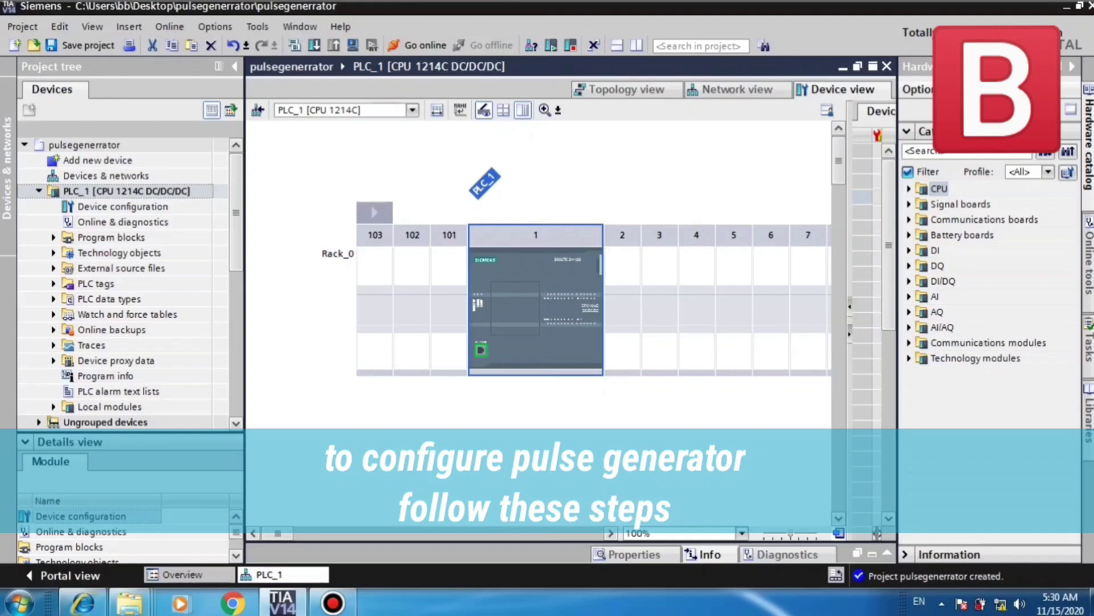
# - Enable the PTO1/PWM1 pulse generator in the PLC's properties
pyautogui.click(887, 553)
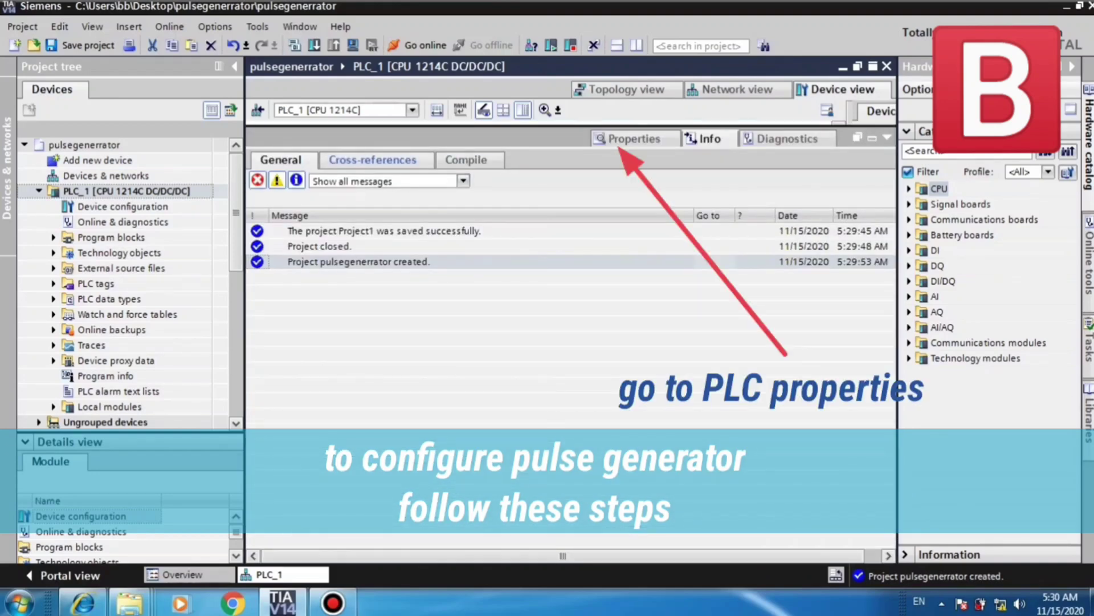
pyautogui.click(634, 138)
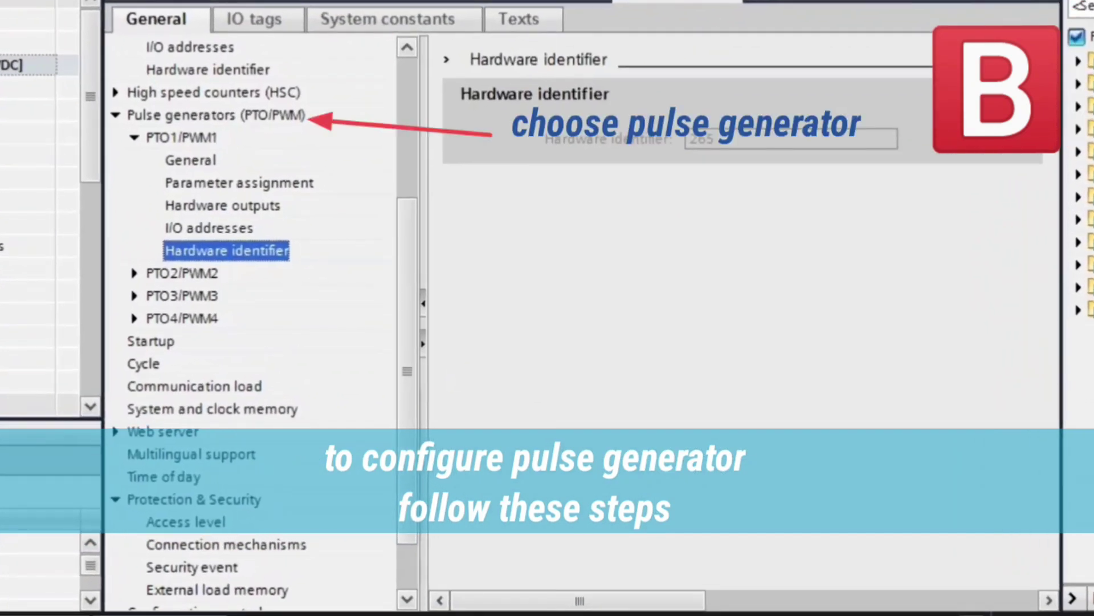
pyautogui.click(181, 137)
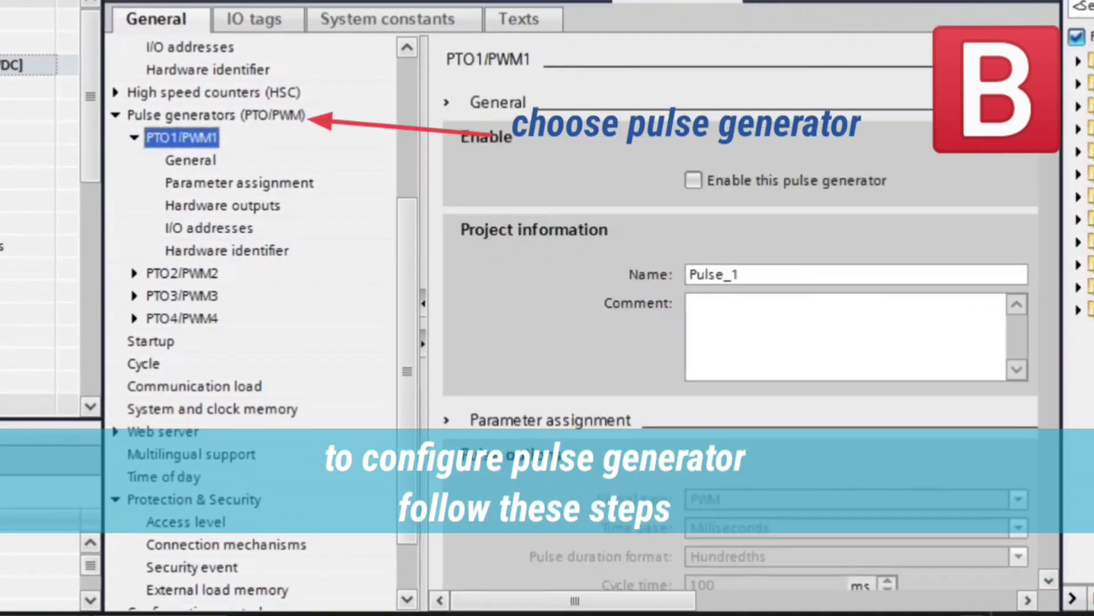
pyautogui.click(694, 181)
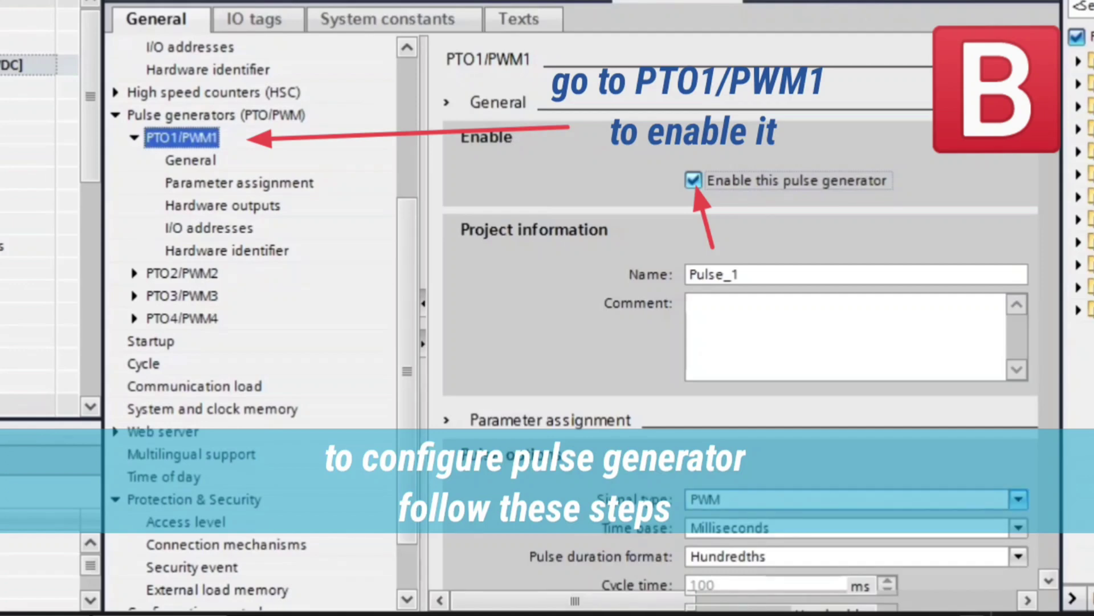
# - Set the signal type of PTO1/PWM1 to PTO (pulse A and direction B) in its parameter assignment
pyautogui.click(239, 182)
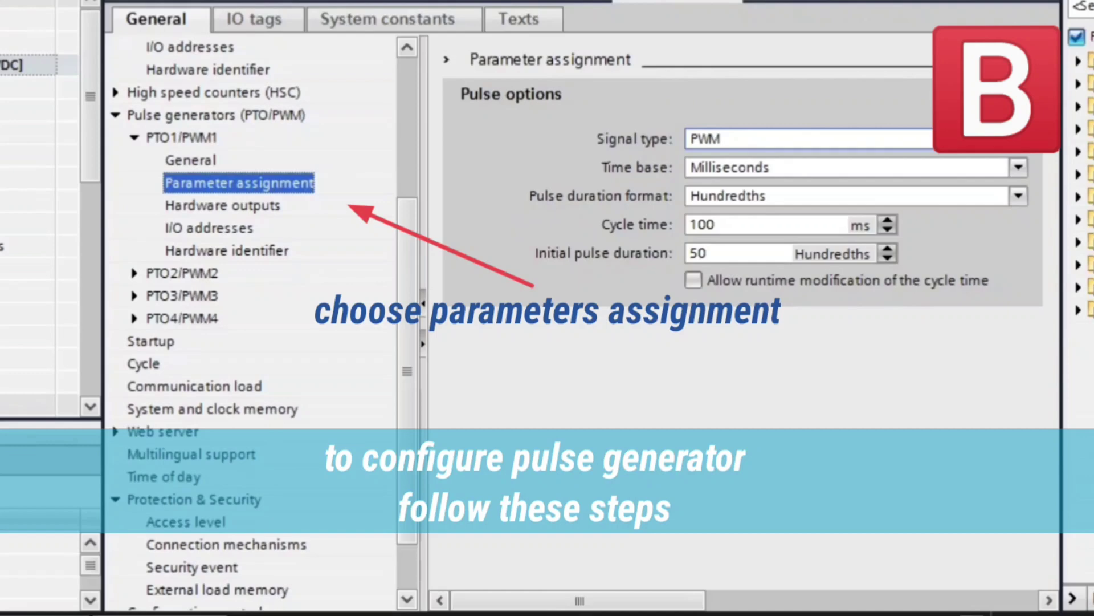
pyautogui.click(810, 138)
pyautogui.click(810, 177)
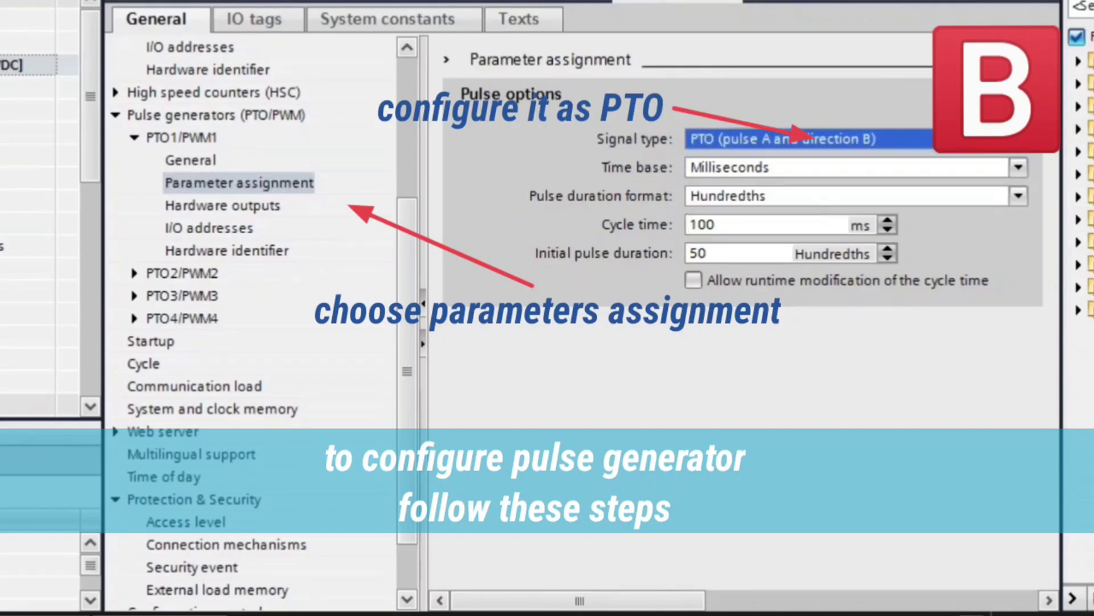
# - Disable the direction output in the hardware outputs of PTO1/PWM1 and save the project
pyautogui.click(222, 228)
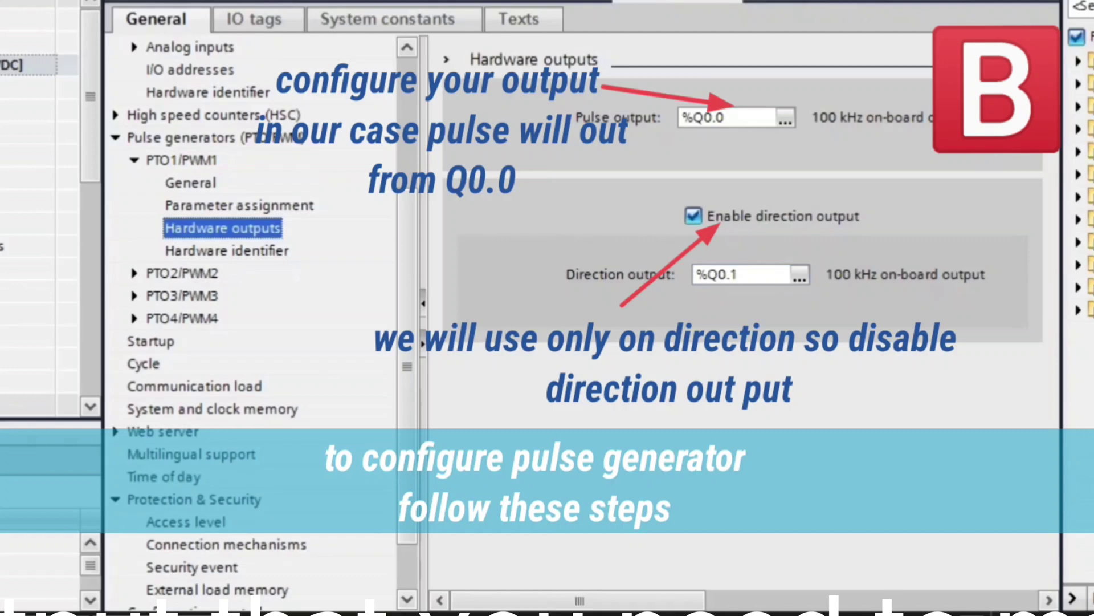
pyautogui.click(693, 216)
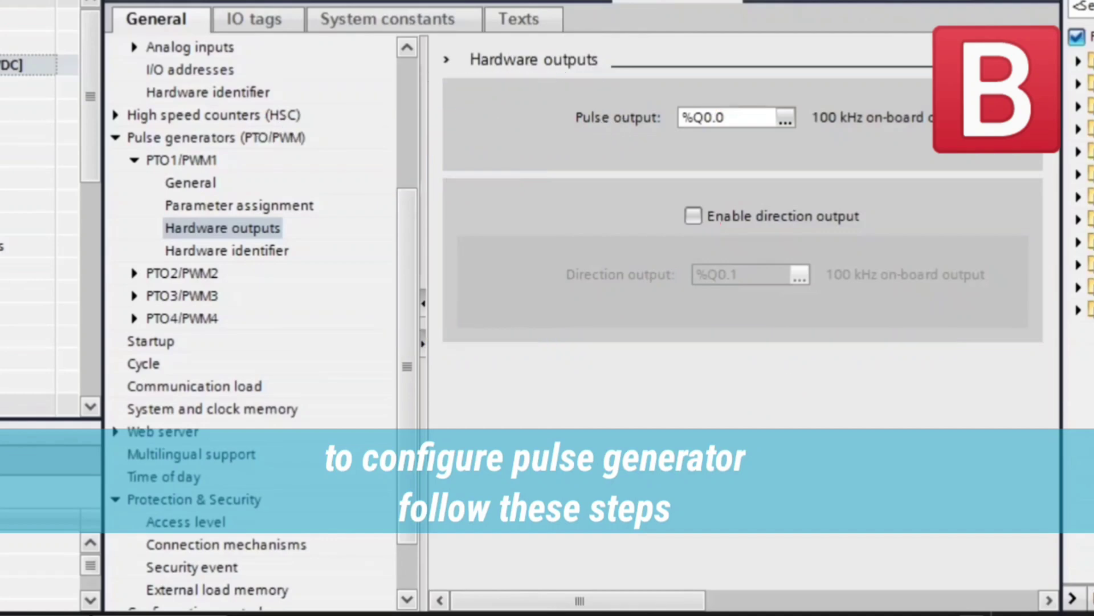
pyautogui.click(222, 228)
pyautogui.click(227, 251)
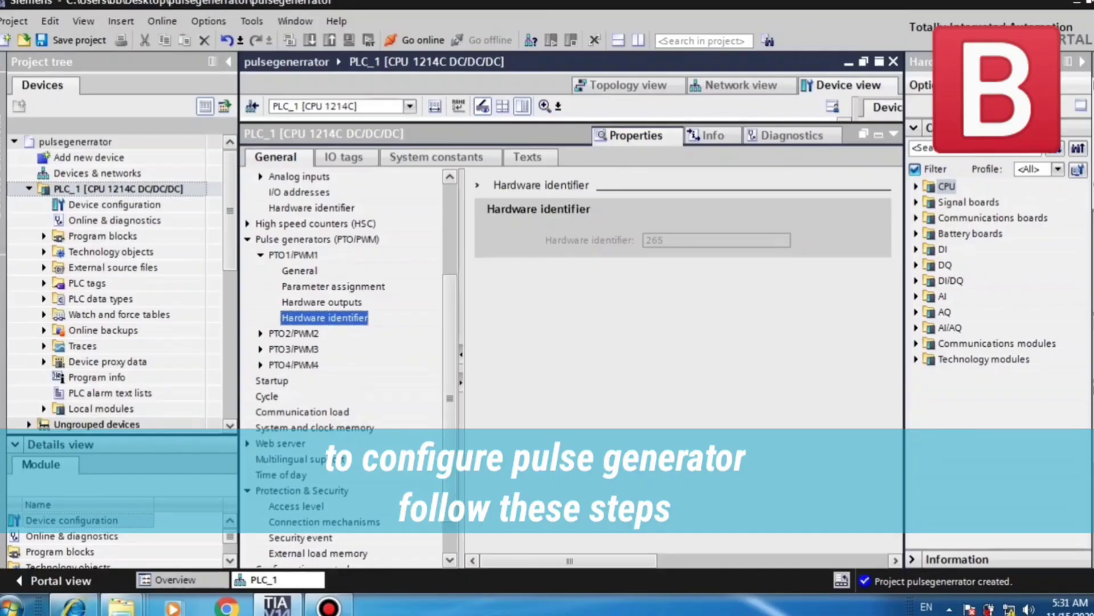
pyautogui.hotkey('ctrl', 's')
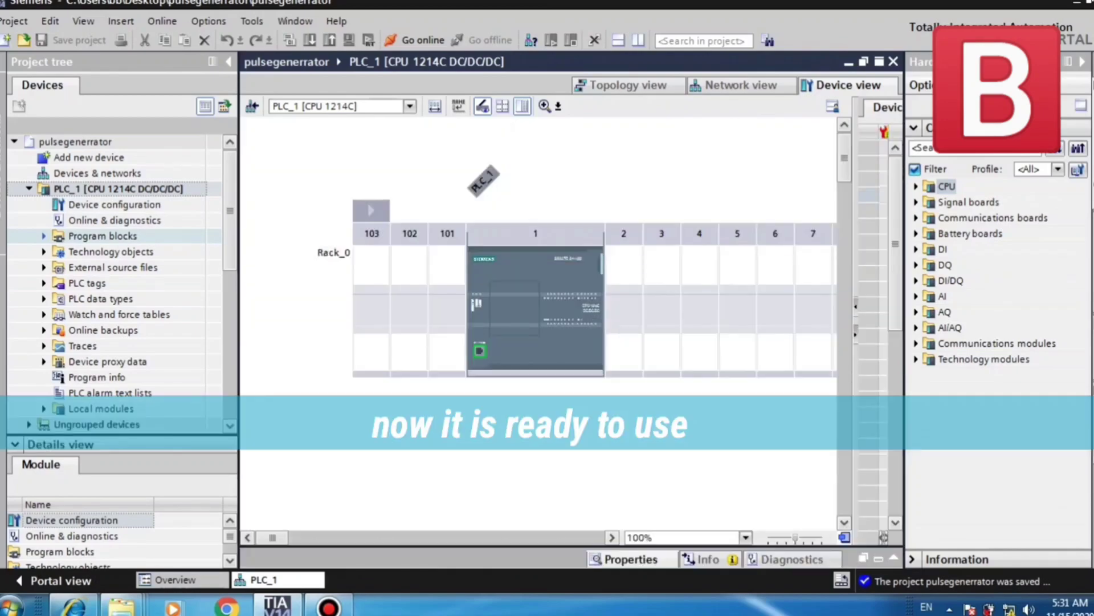
# - Add a TO_PositioningAxis motion control technology object to PLC_1 and open its configuration
pyautogui.click(43, 235)
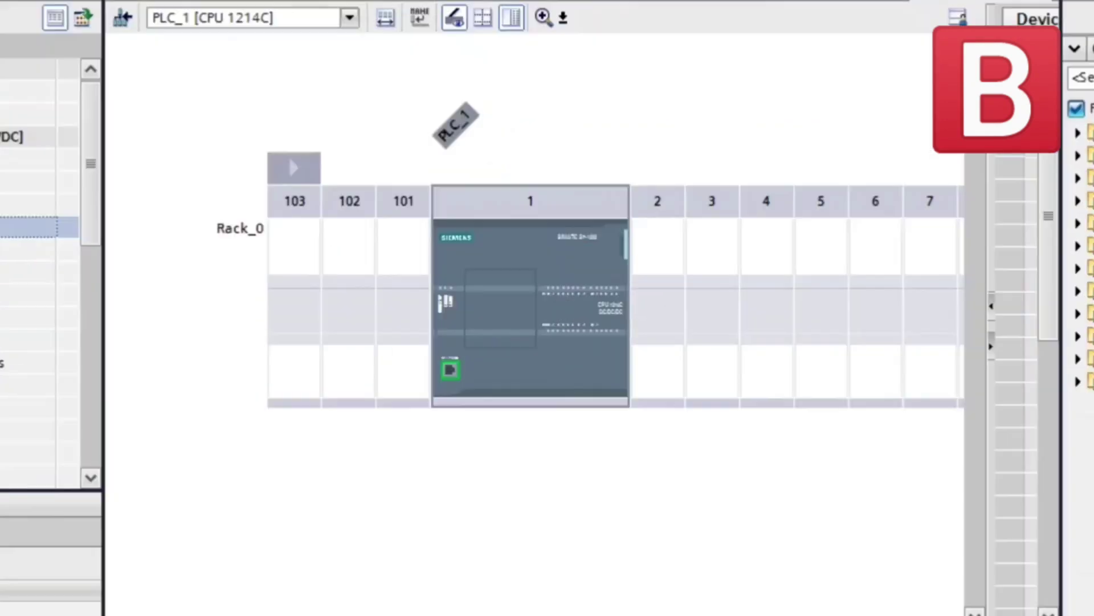
pyautogui.click(50, 284)
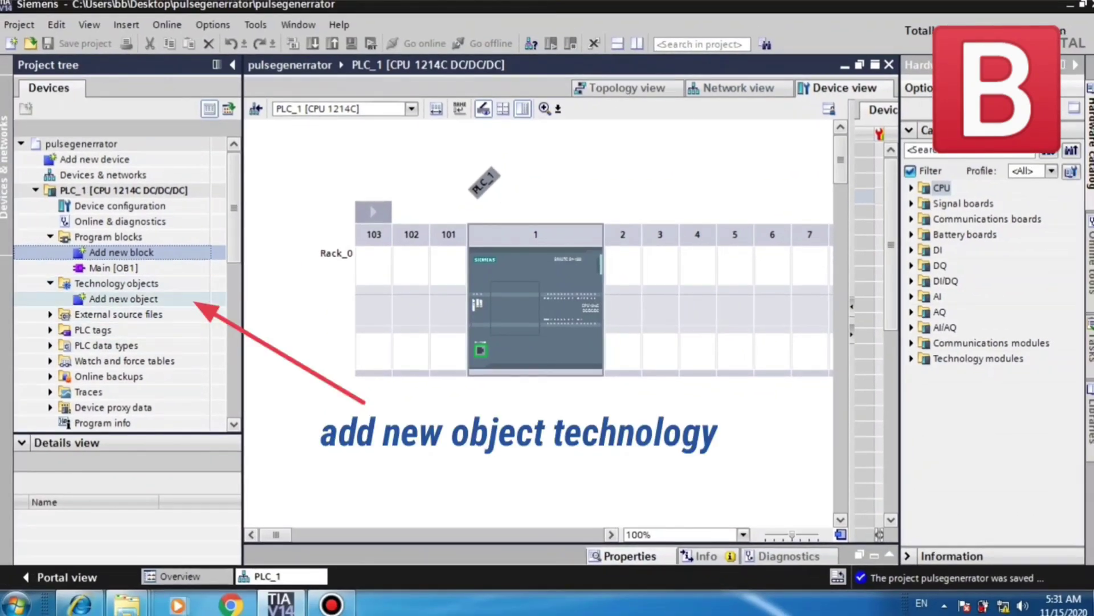
pyautogui.doubleClick(123, 299)
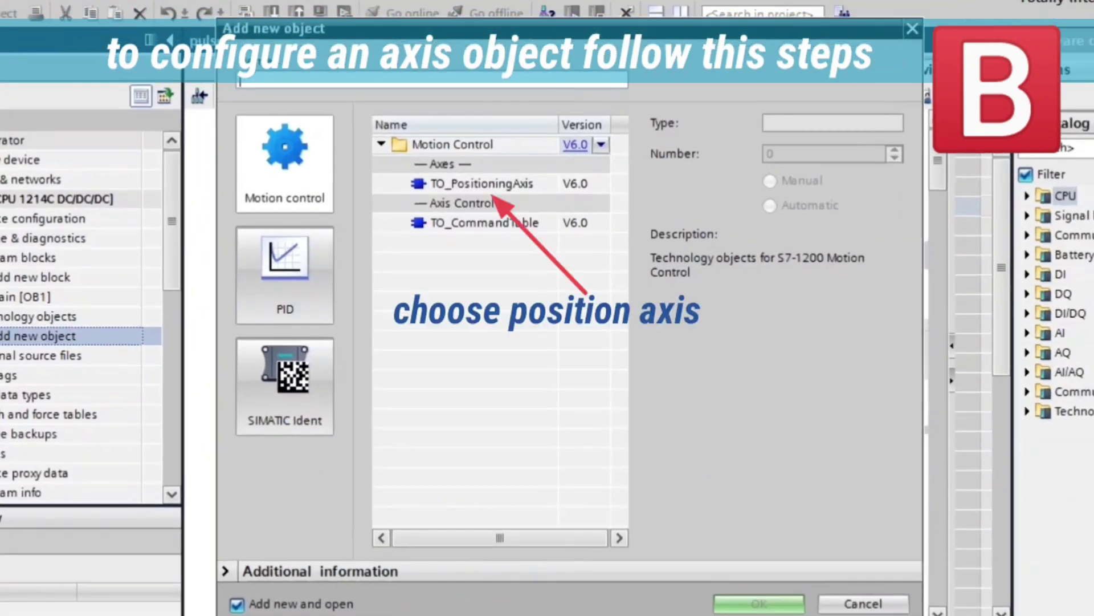
pyautogui.click(481, 183)
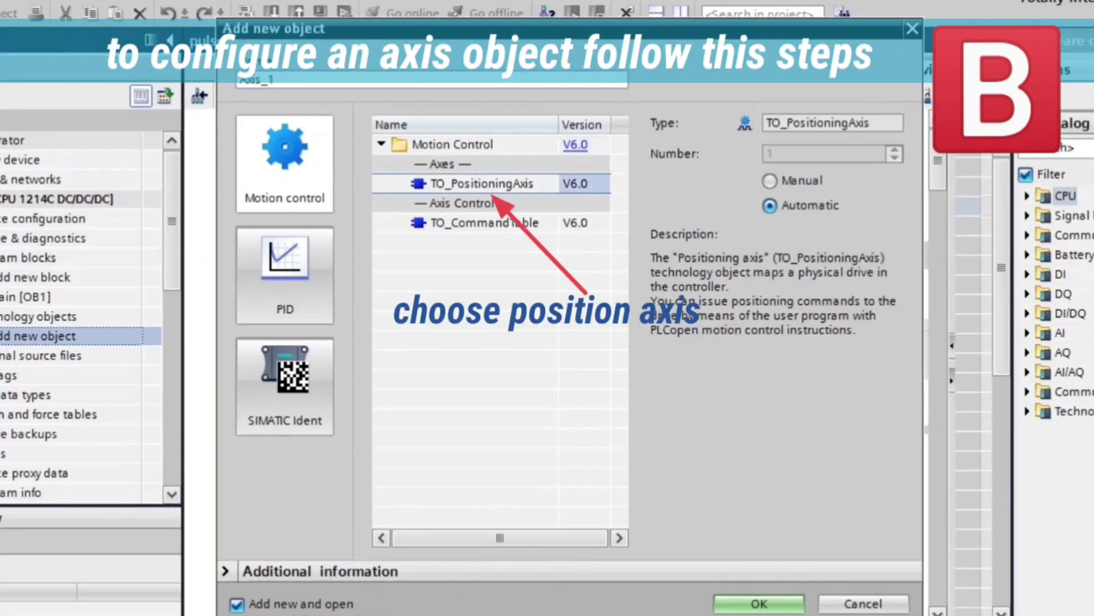
pyautogui.click(758, 603)
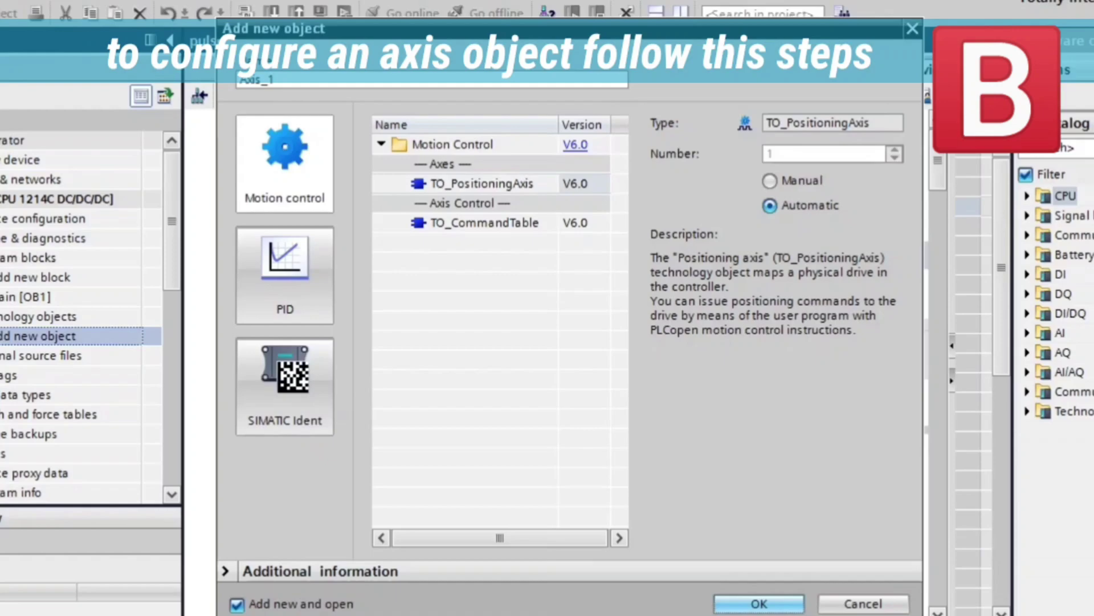
pyautogui.press('Return')
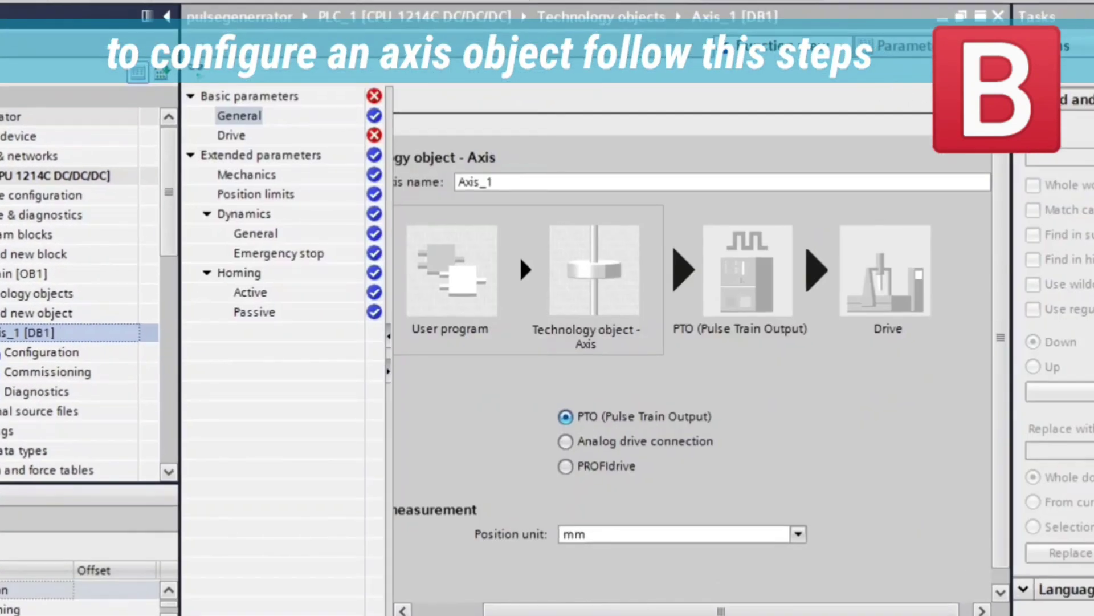
# - Assign Pulse_1 as the pulse generator in the axis's drive settings
pyautogui.click(231, 135)
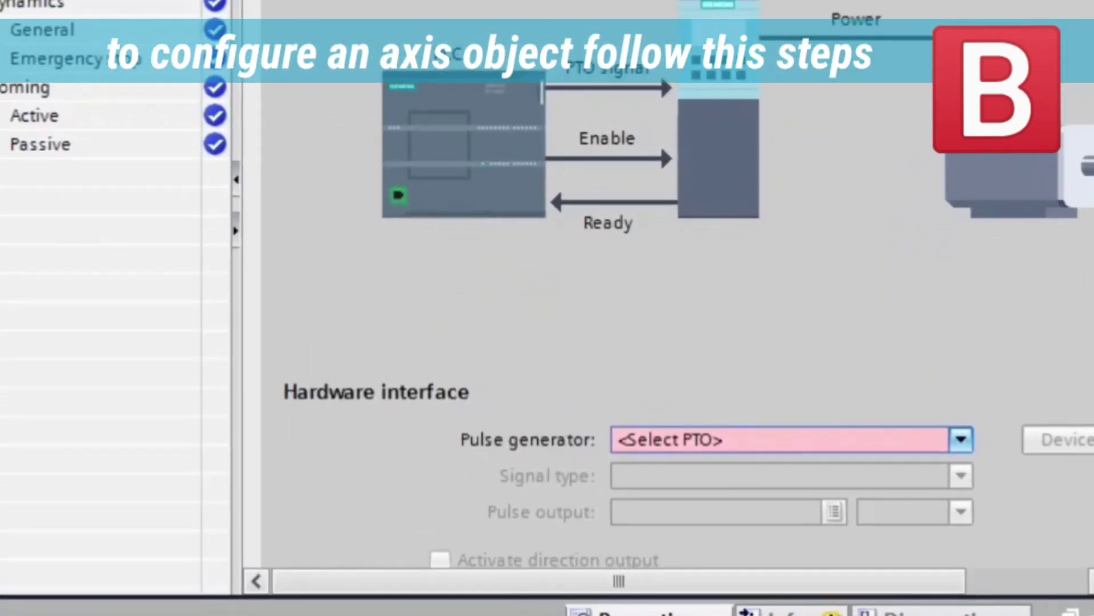
pyautogui.click(961, 440)
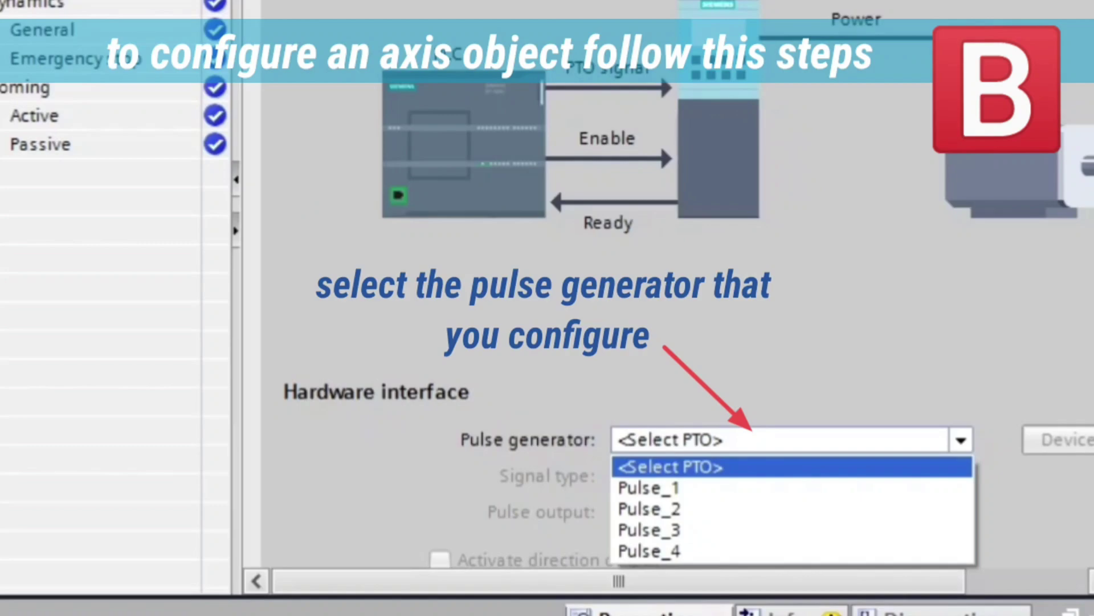
pyautogui.click(650, 488)
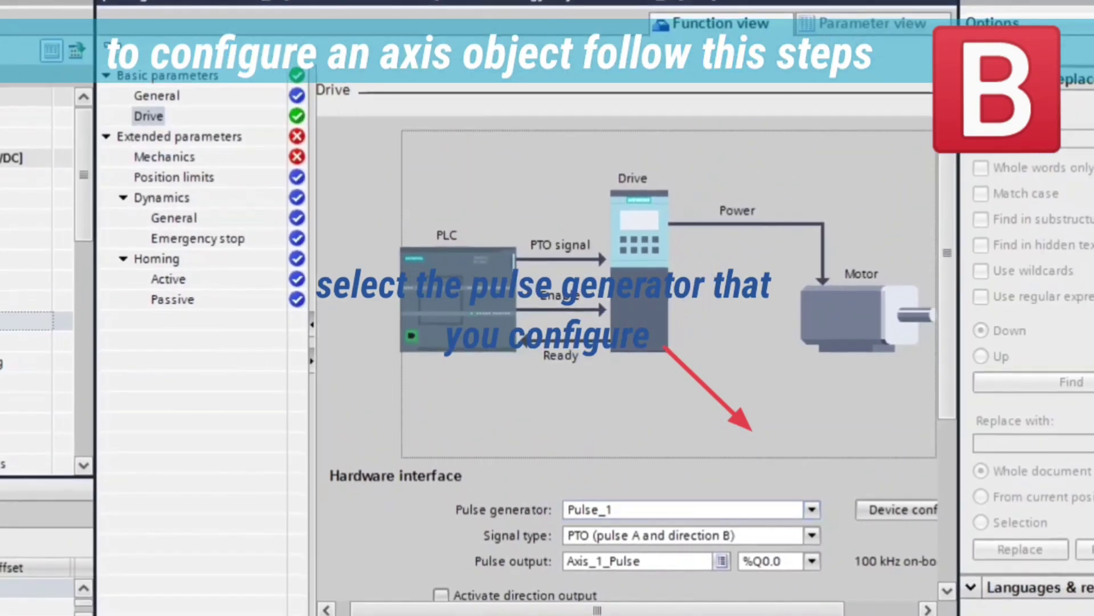
# - Set the drive's enable output to Q0.5
pyautogui.scroll(-5, 627, 342)
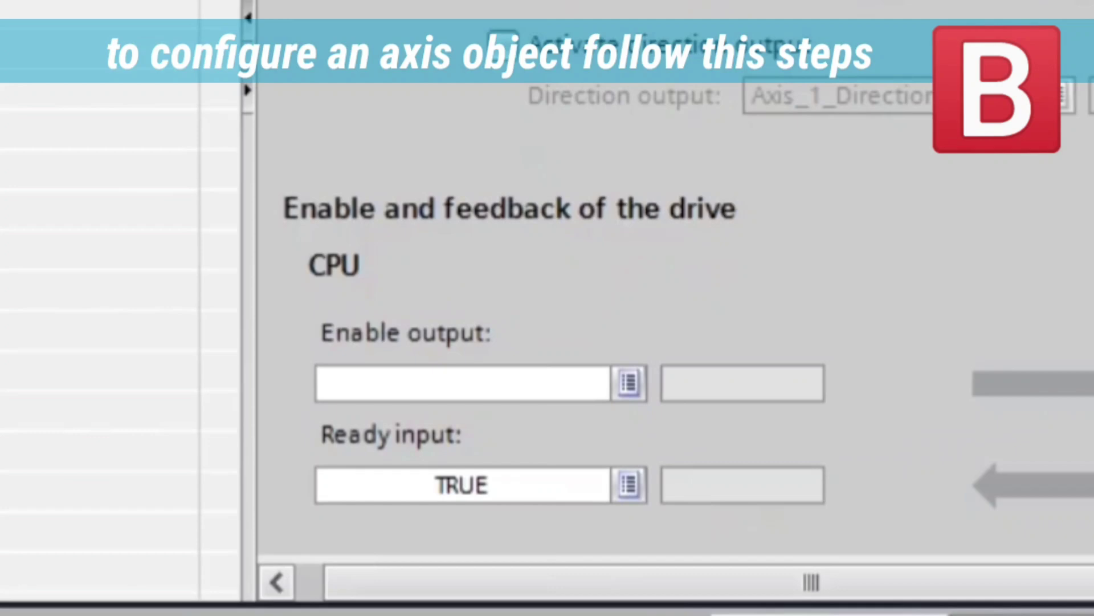
pyautogui.click(463, 383)
pyautogui.write('q')
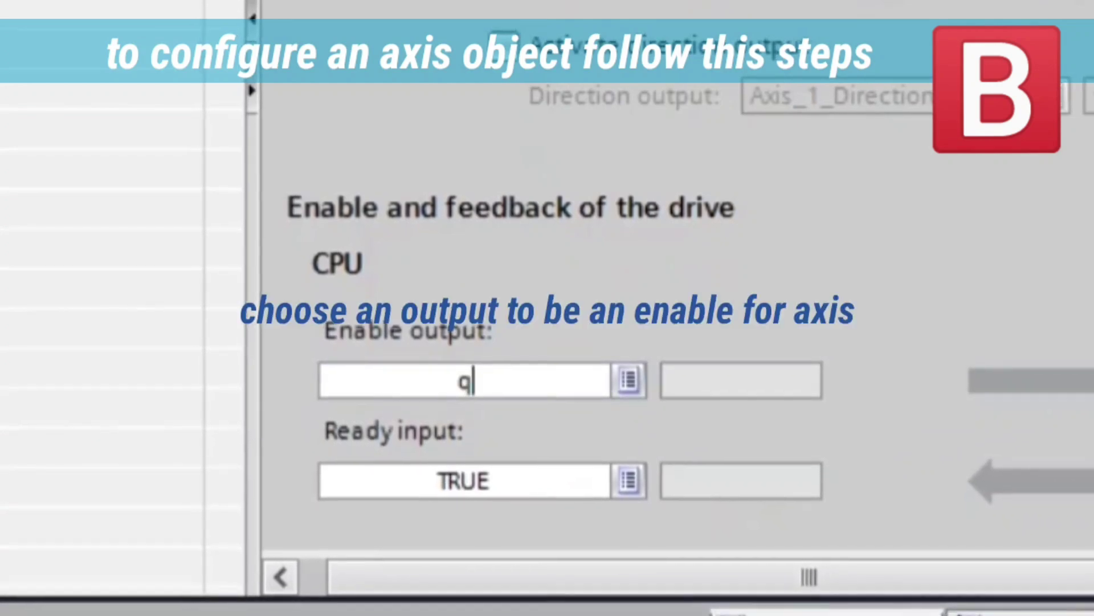
pyautogui.write('0.')
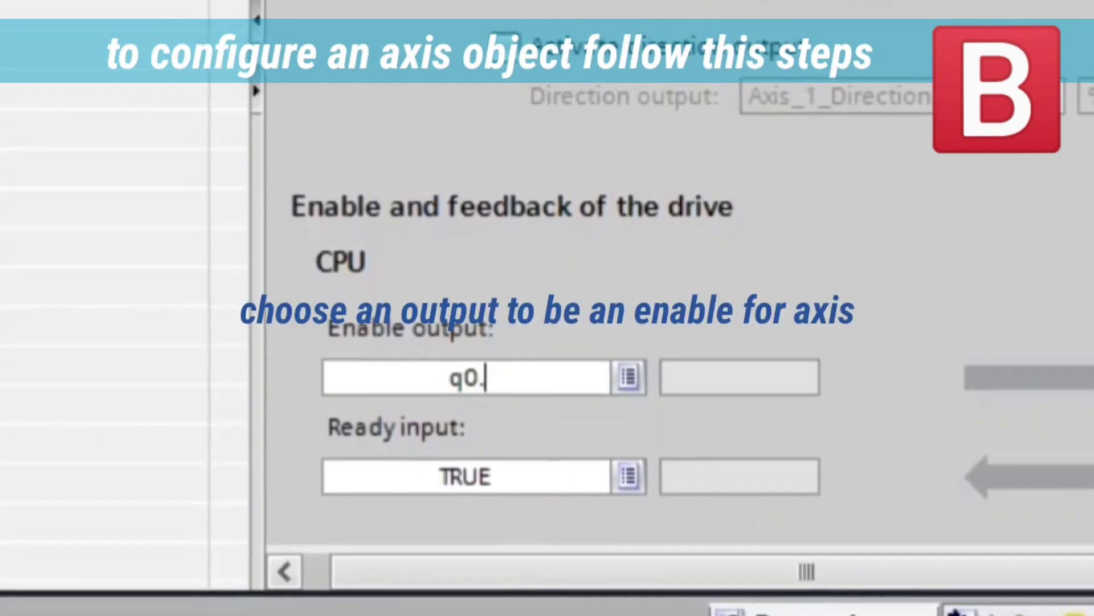
pyautogui.write('5')
pyautogui.press('Return')
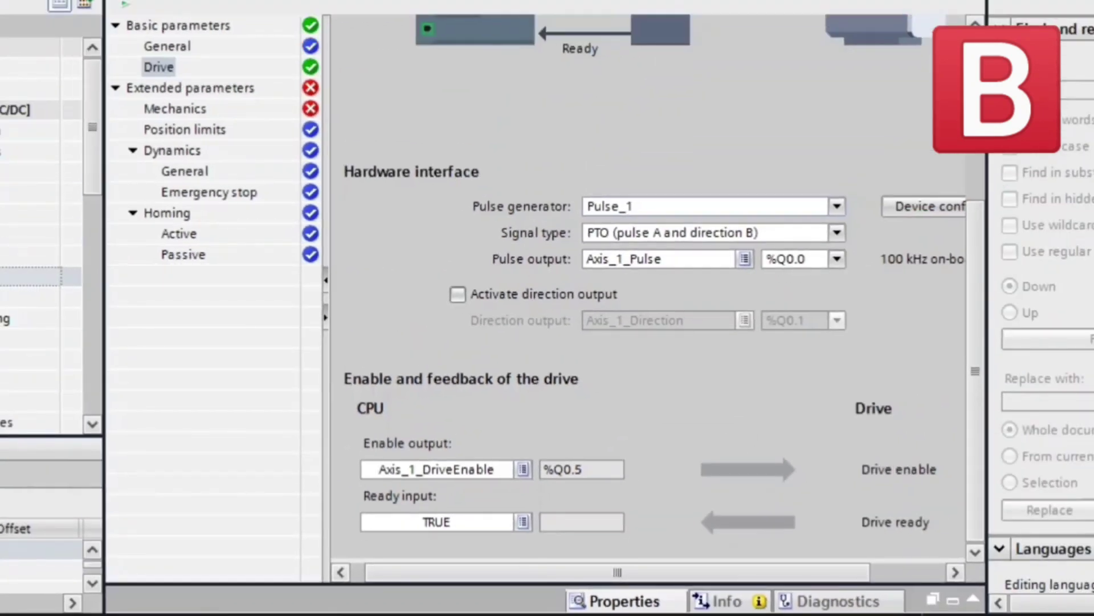
# - Set the permitted direction of rotation to Positive direction in the axis's mechanics settings
pyautogui.click(174, 108)
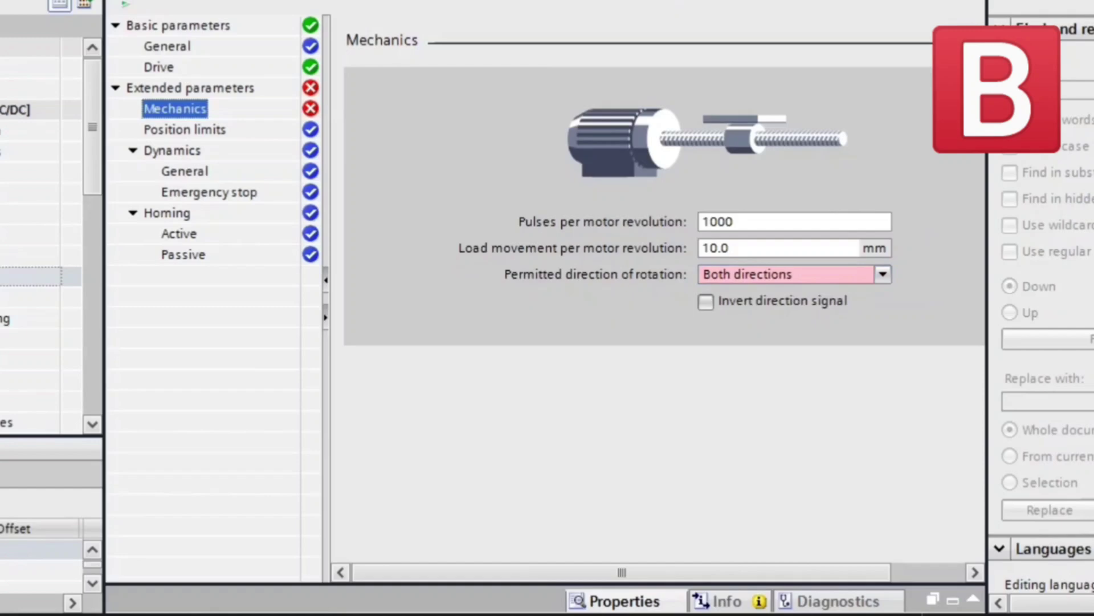
pyautogui.click(882, 274)
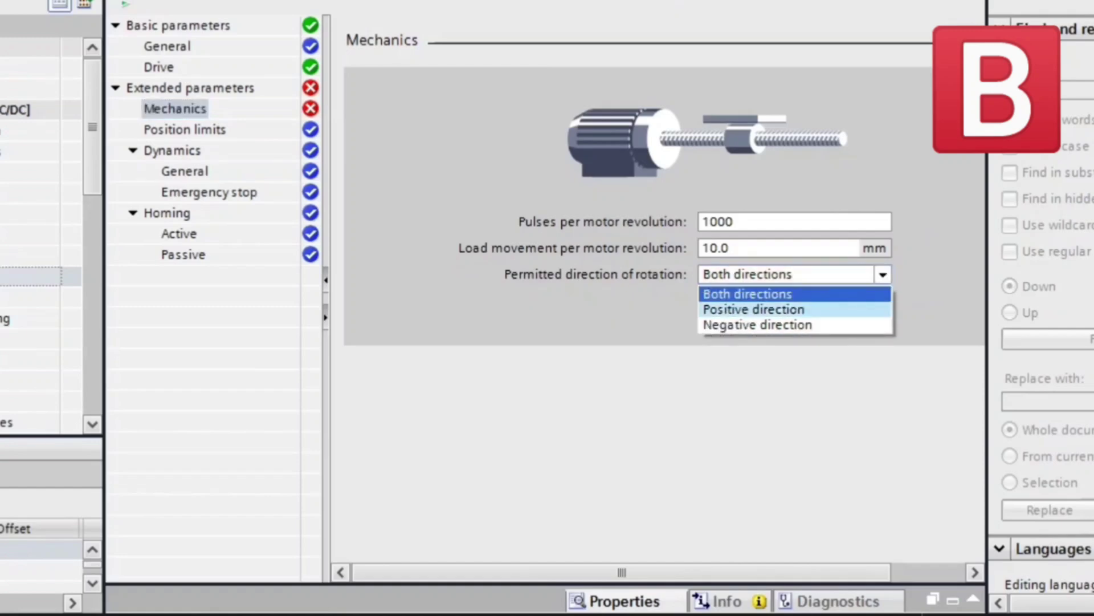
pyautogui.click(754, 309)
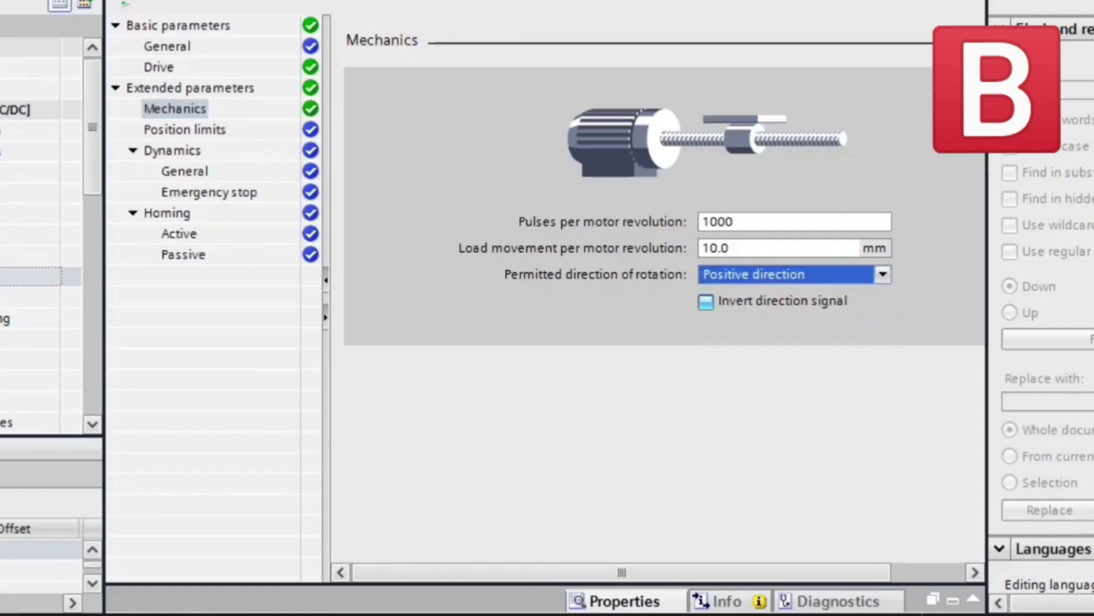
pyautogui.click(159, 67)
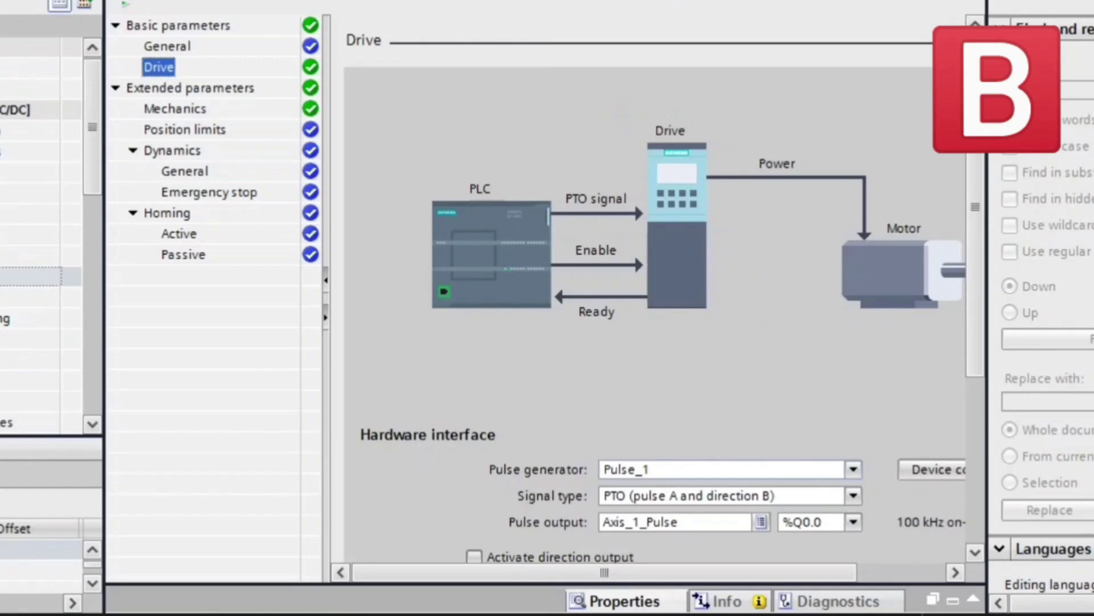
pyautogui.scroll(-5, 650, 308)
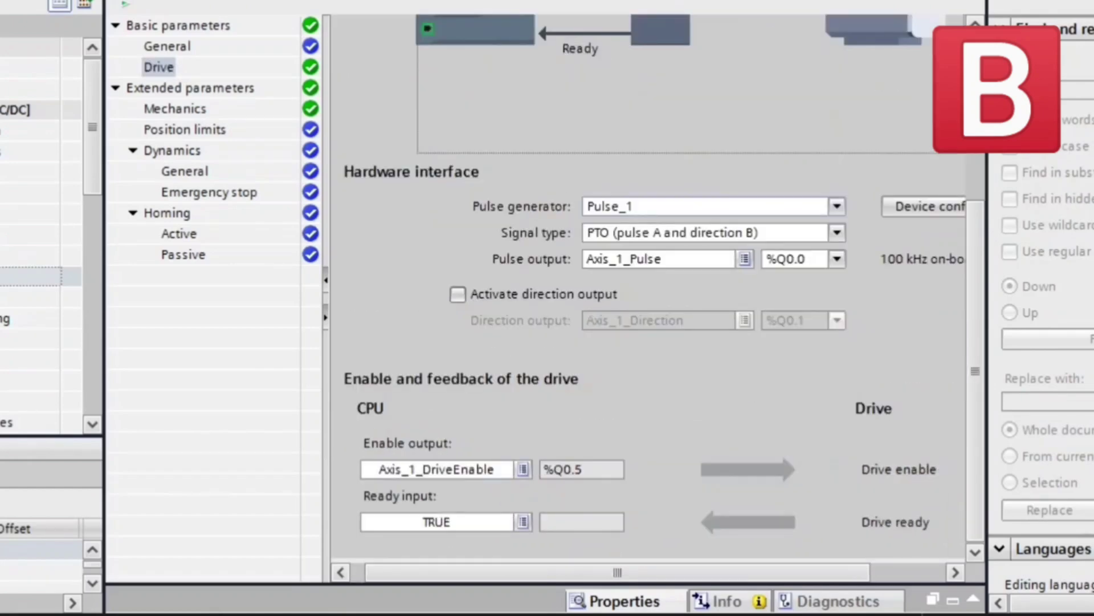
pyautogui.click(158, 66)
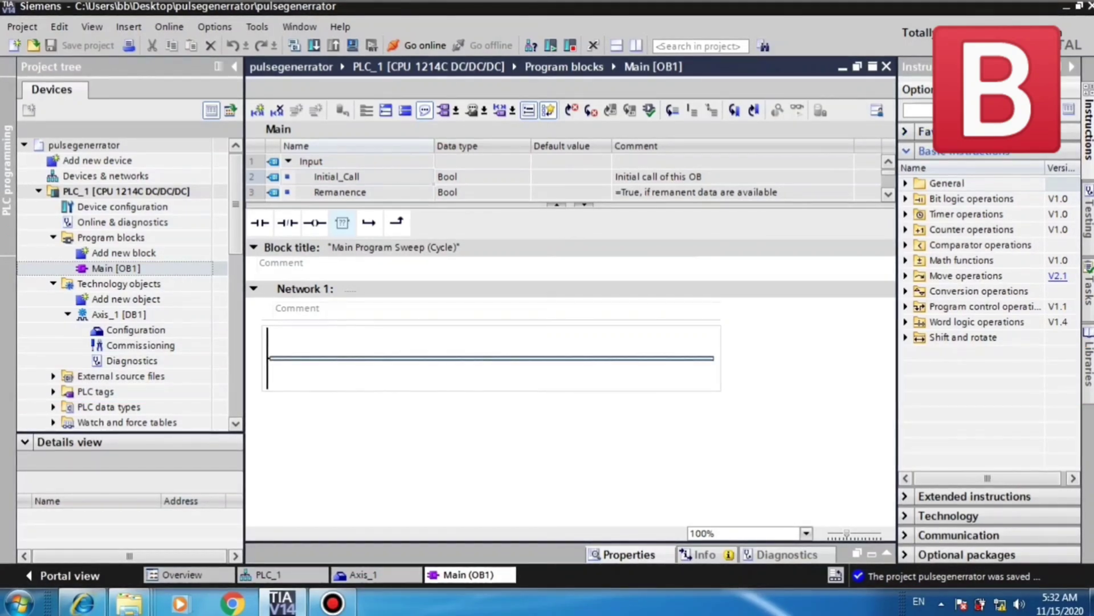
# - Insert an MC_Power motion control instruction in Network 1 of Main [OB1] with the single-instance data block MC_Power_DB
pyautogui.click(963, 151)
pyautogui.click(947, 191)
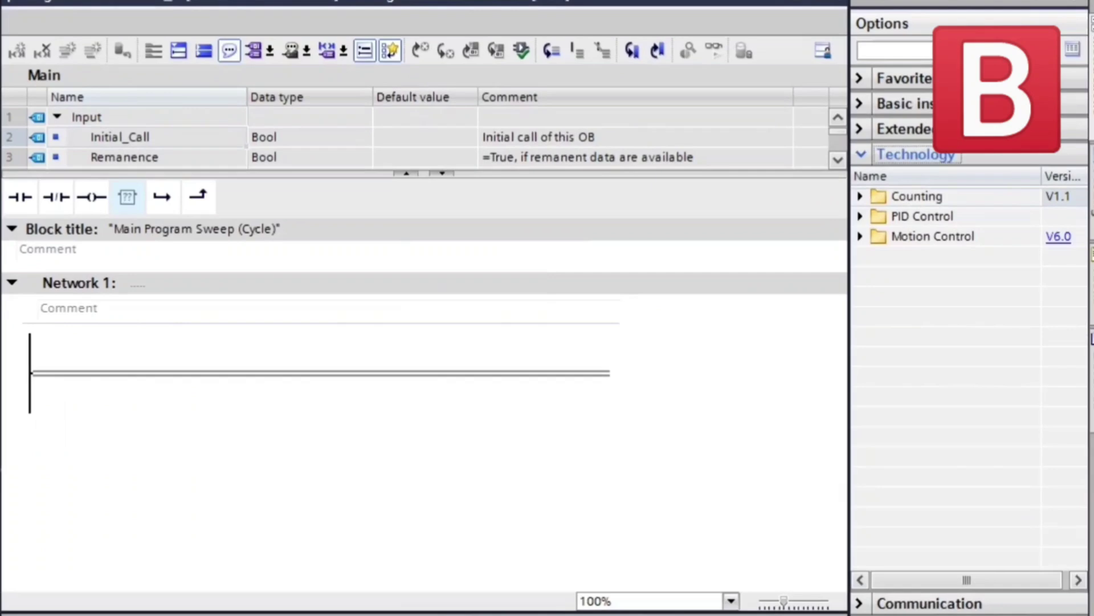
pyautogui.click(860, 236)
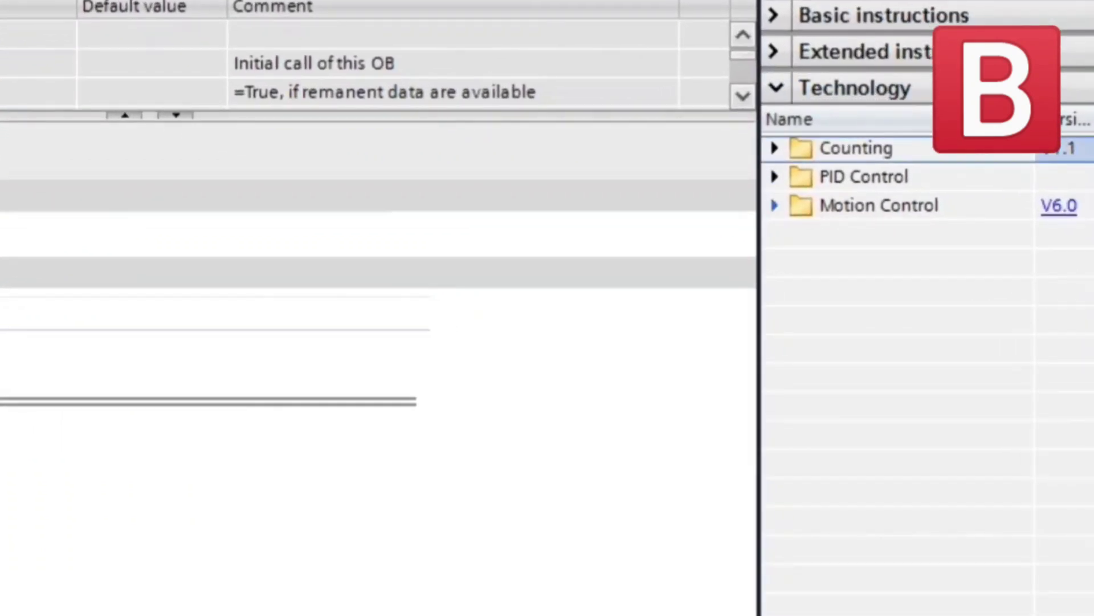
pyautogui.click(775, 205)
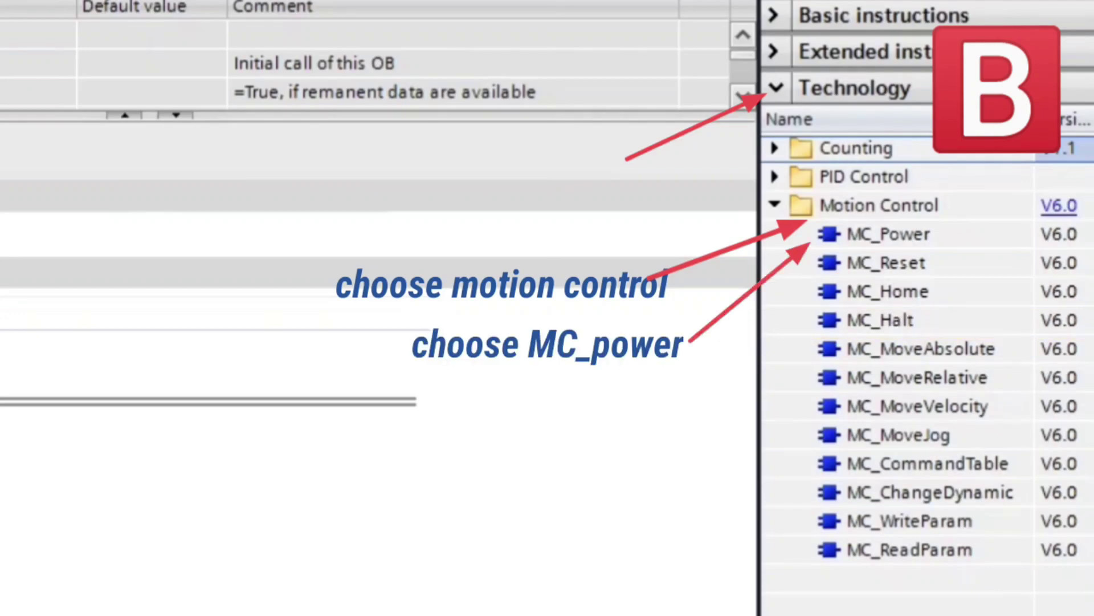
pyautogui.moveTo(888, 234); pyautogui.dragTo(3, 401)
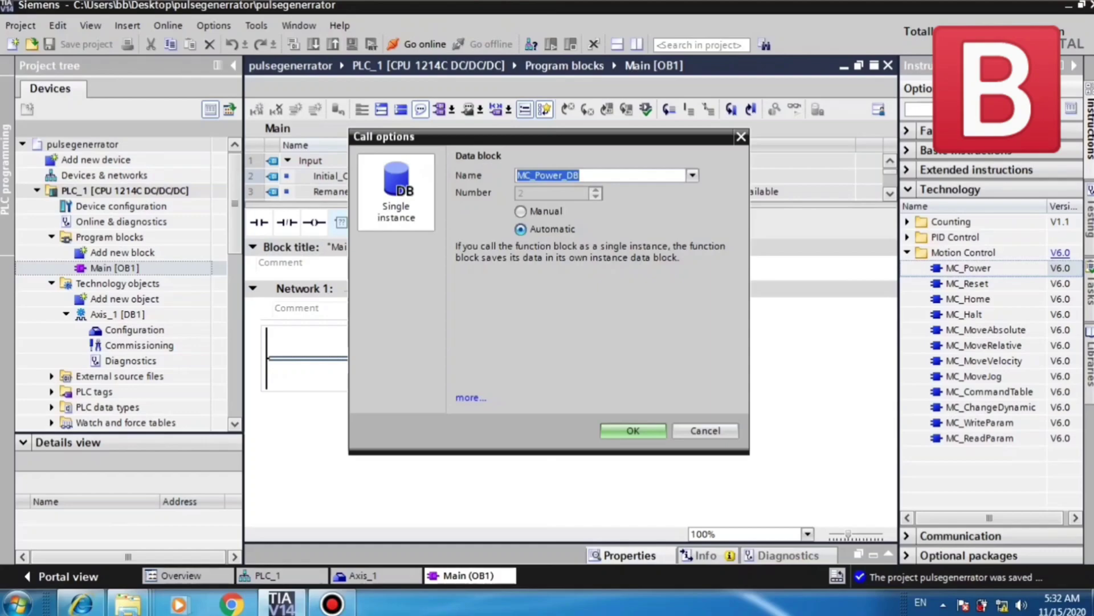
pyautogui.press('Return')
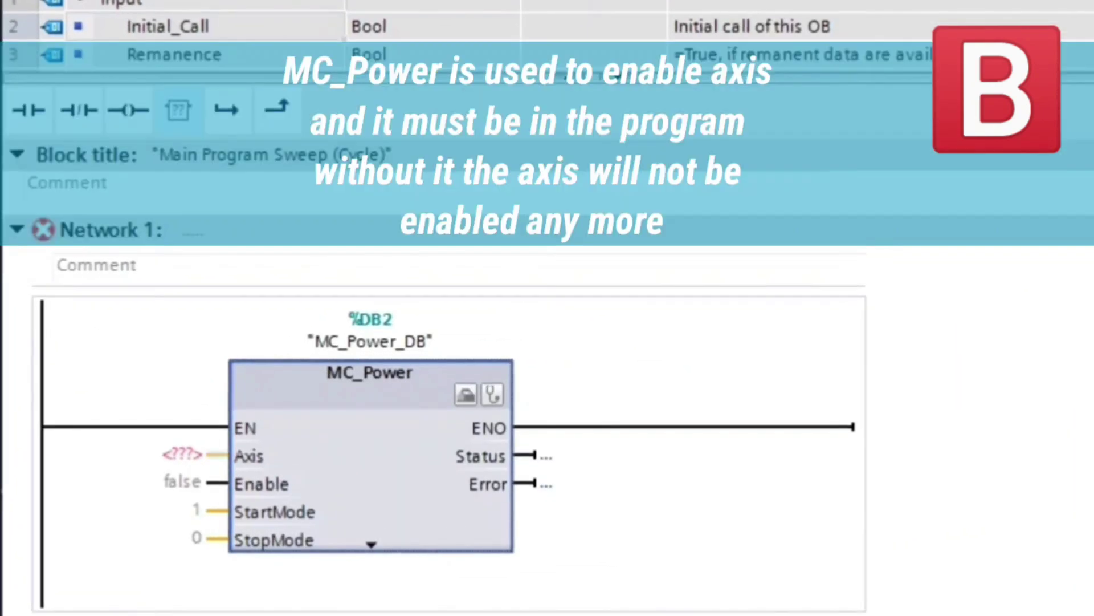
# - Assign Axis_1 to the MC_Power block's Axis input and set its Enable input to 1
pyautogui.click(182, 454)
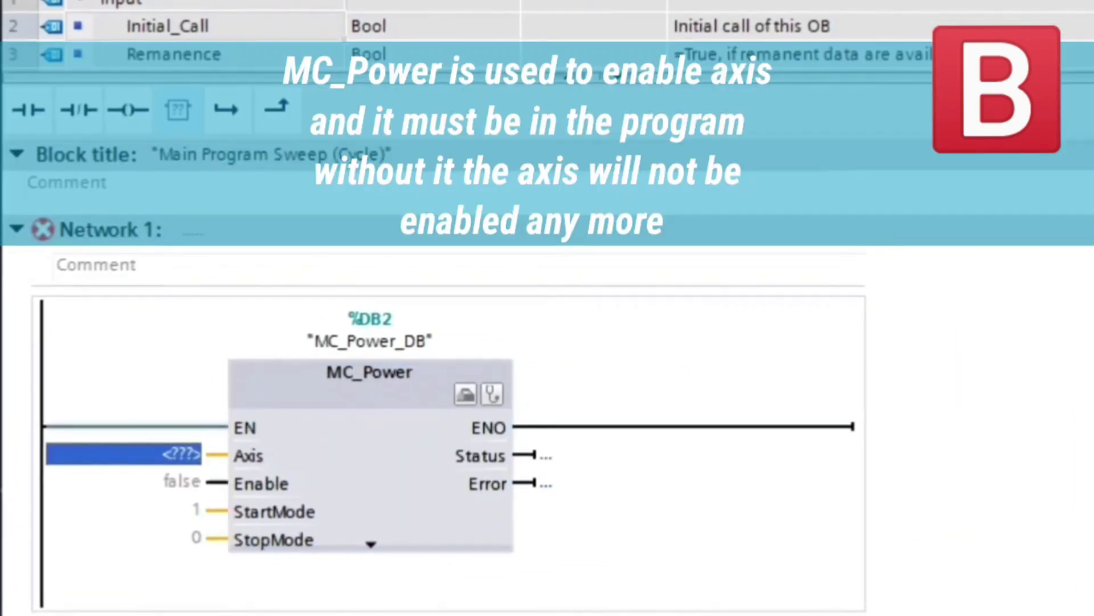
pyautogui.write('a')
pyautogui.press('Return')
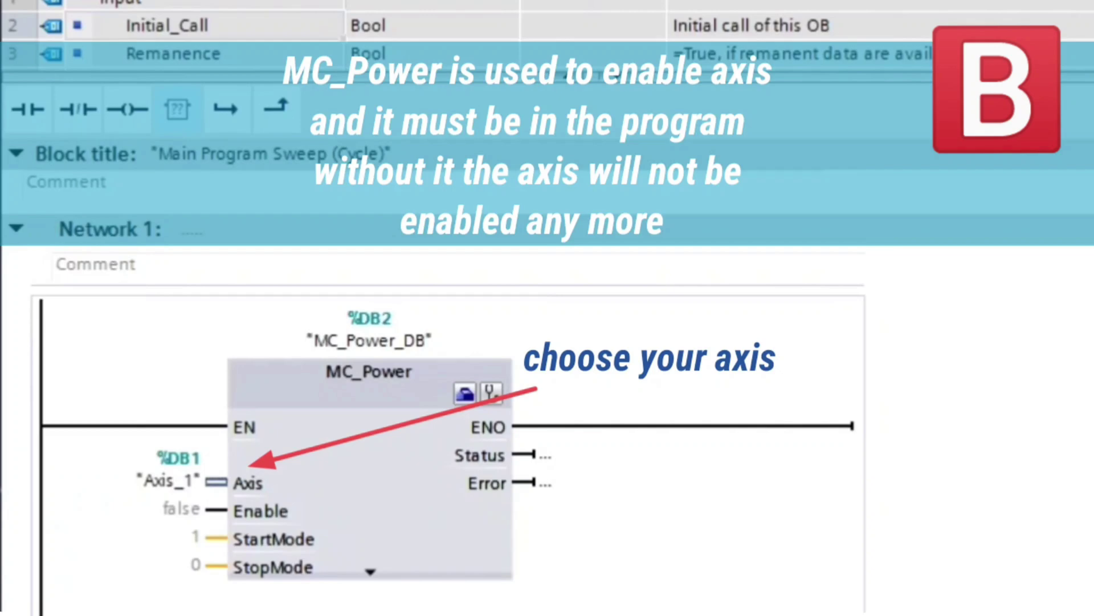
pyautogui.press('Tab')
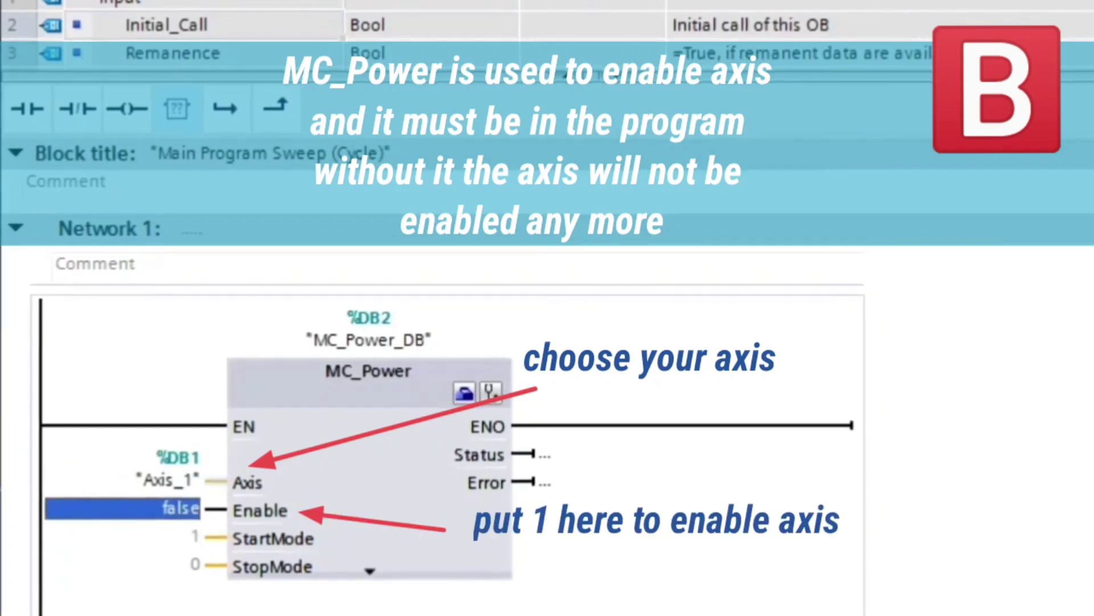
pyautogui.write('1')
pyautogui.press('Tab')
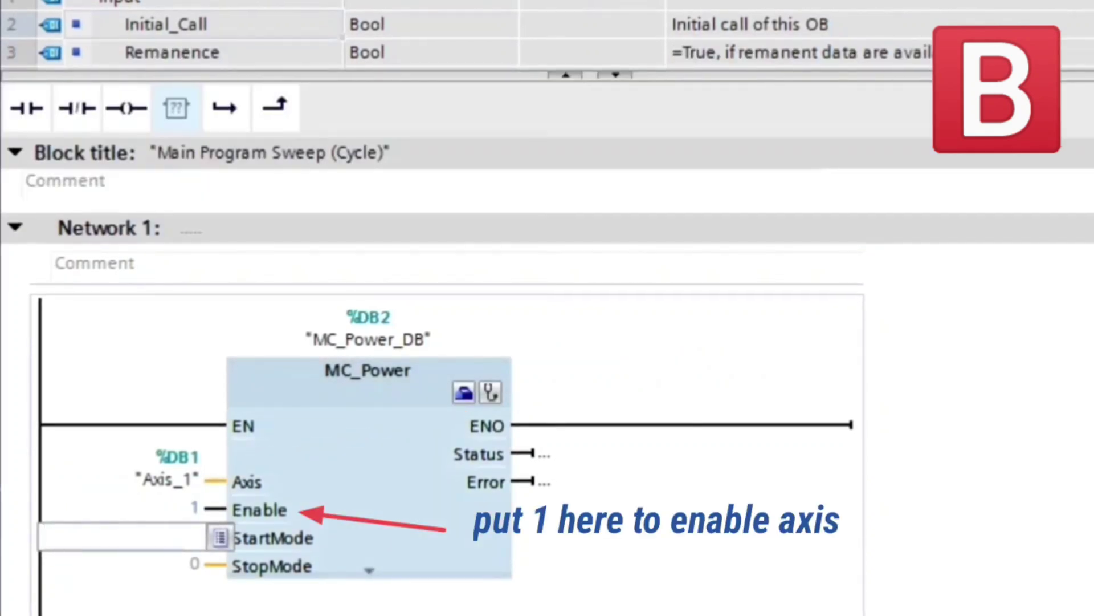
pyautogui.press('Return')
# - Insert an MC_MoveRelative instruction with its own instance data block in Network 2 and assign Axis_1 to its Axis input
pyautogui.scroll(-3, 444, 399)
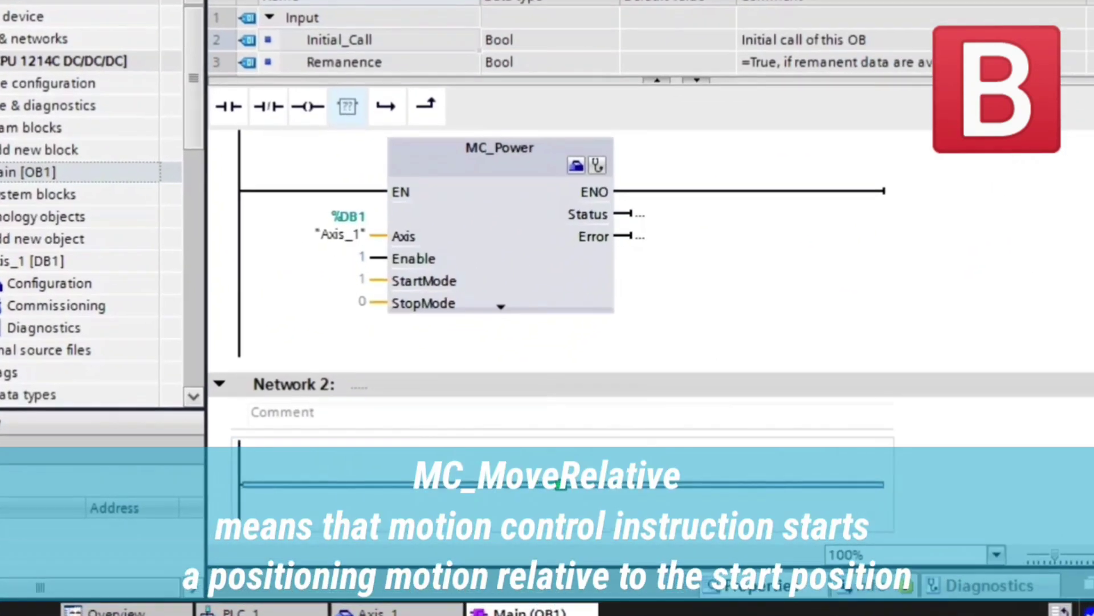
pyautogui.press('Return')
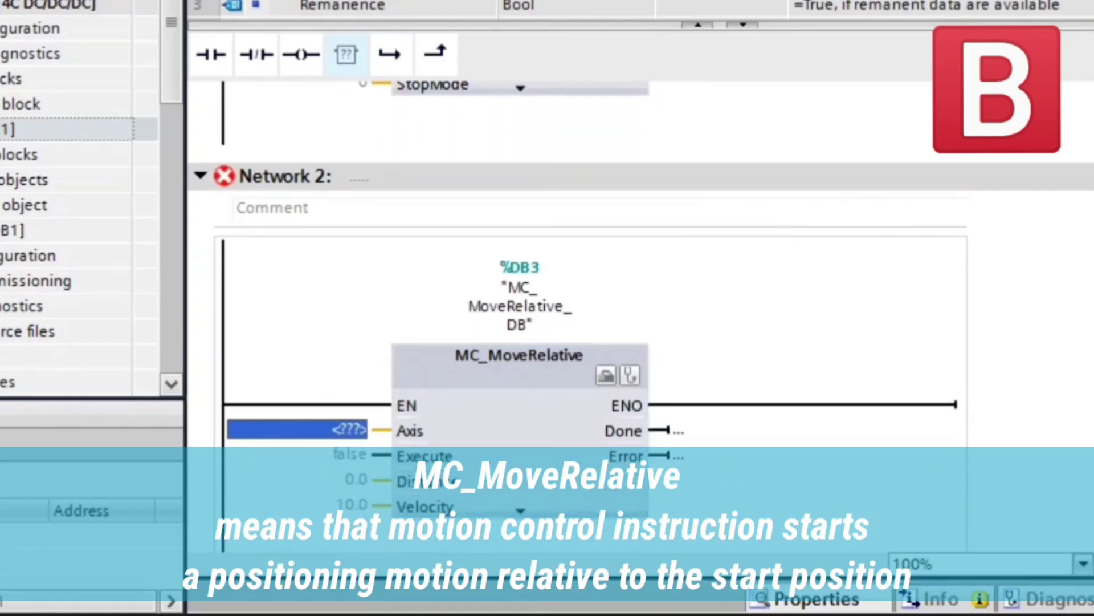
pyautogui.write('a')
pyautogui.press('Return')
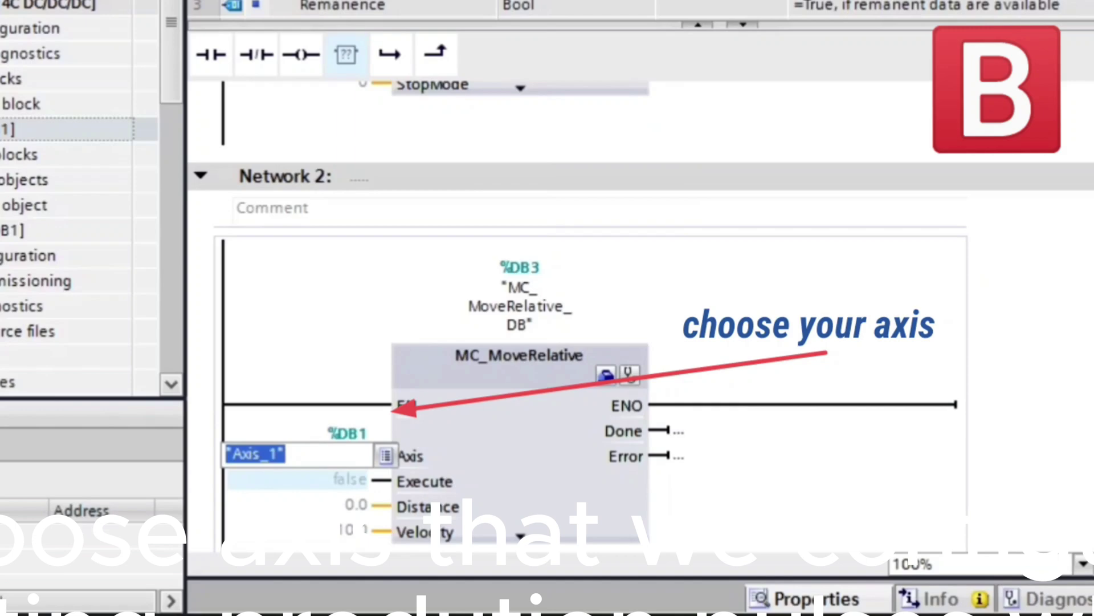
# - Add a normally open contact addressed M0.0 at the Execute input of MC_MoveRelative
pyautogui.click(353, 479)
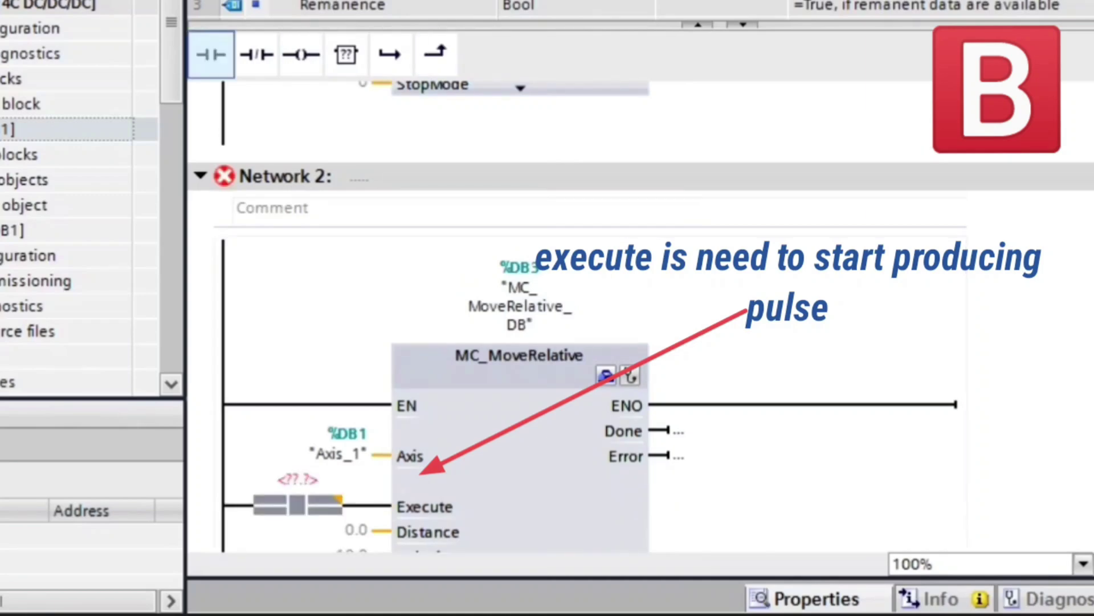
pyautogui.write('m0.0')
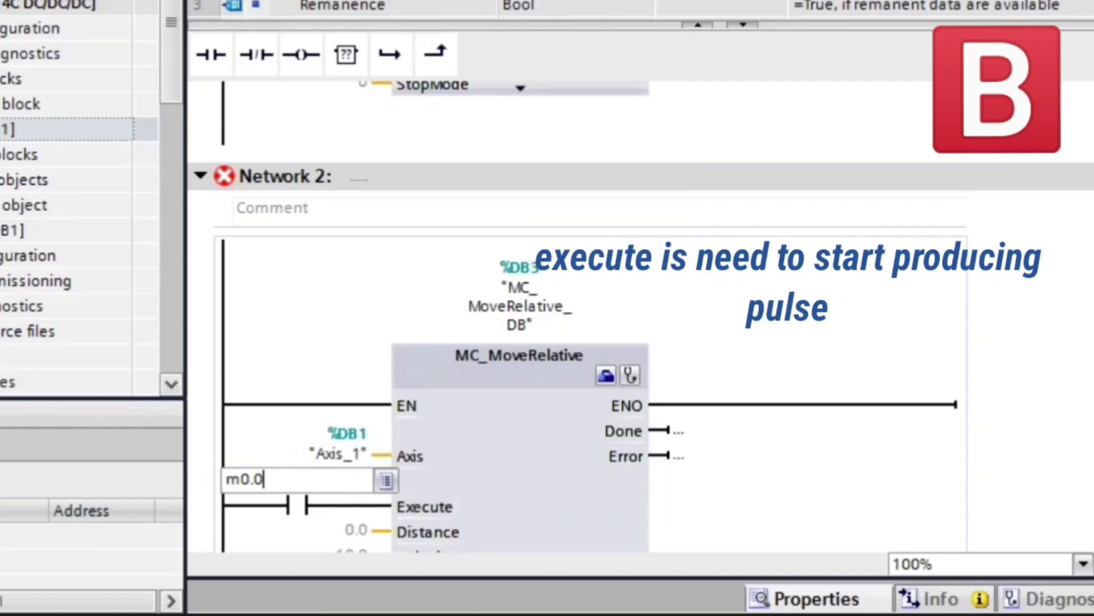
pyautogui.press('Return')
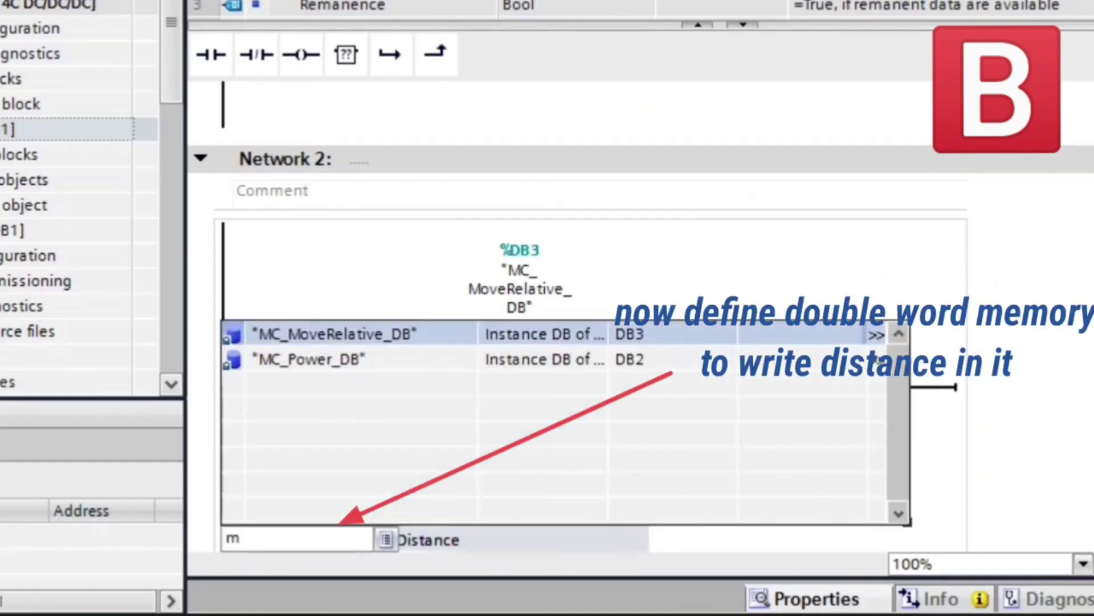
# - Assign MD100 to the Distance input and MD200 to the Velocity input of MC_MoveRelative
pyautogui.write('md')
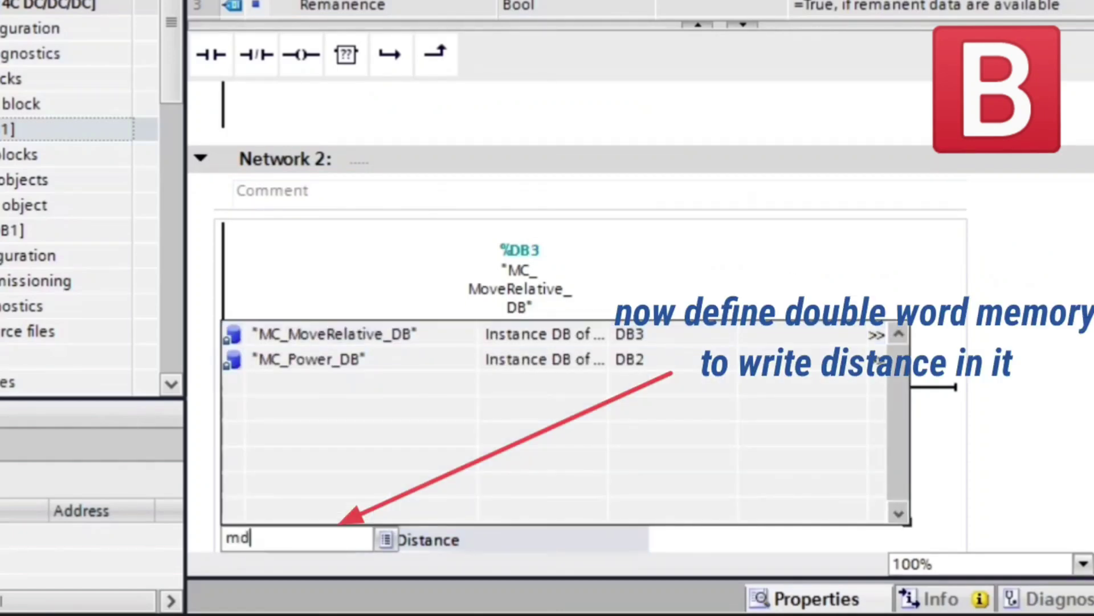
pyautogui.write('100')
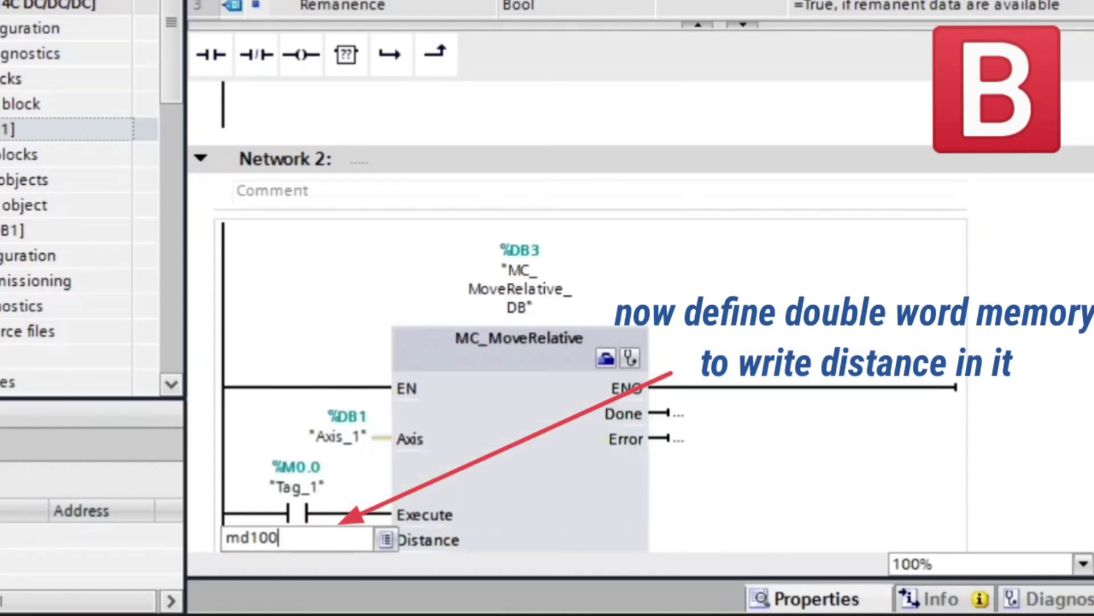
pyautogui.press('Return')
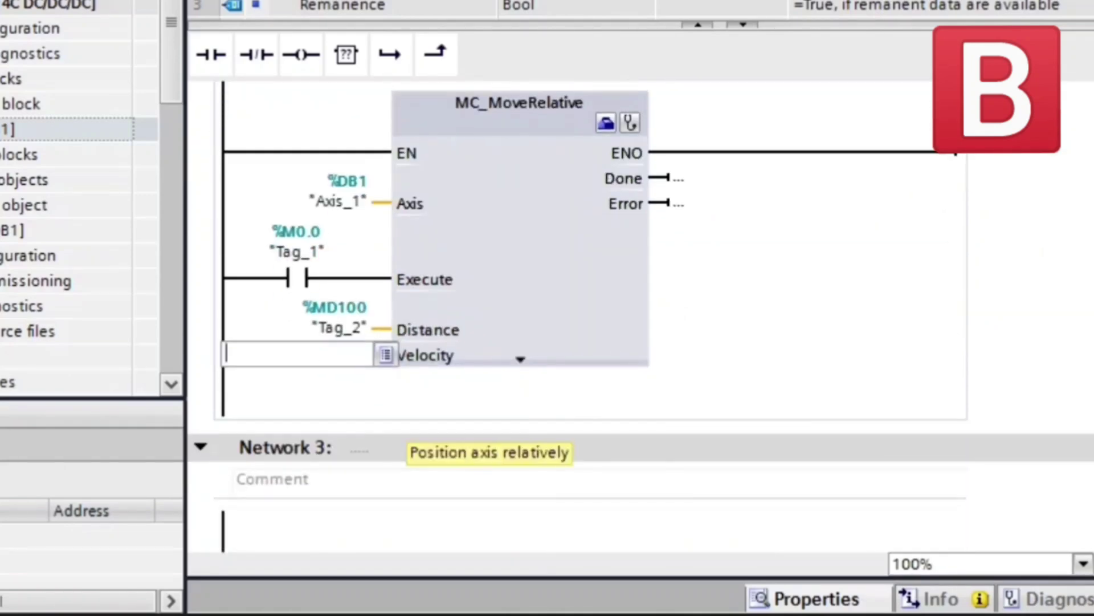
pyautogui.write('m')
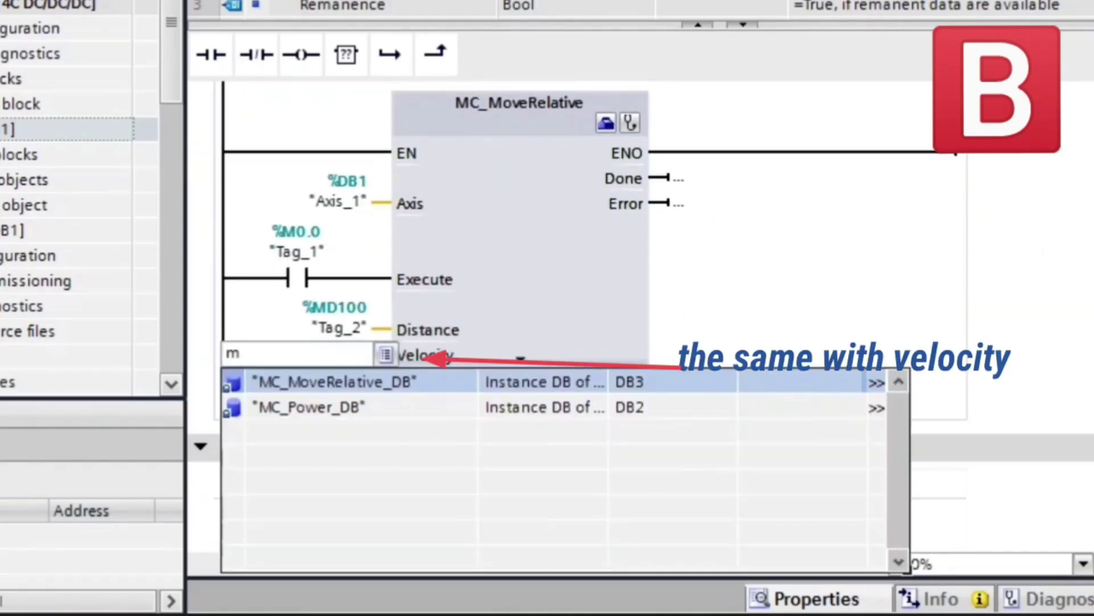
pyautogui.write('d100')
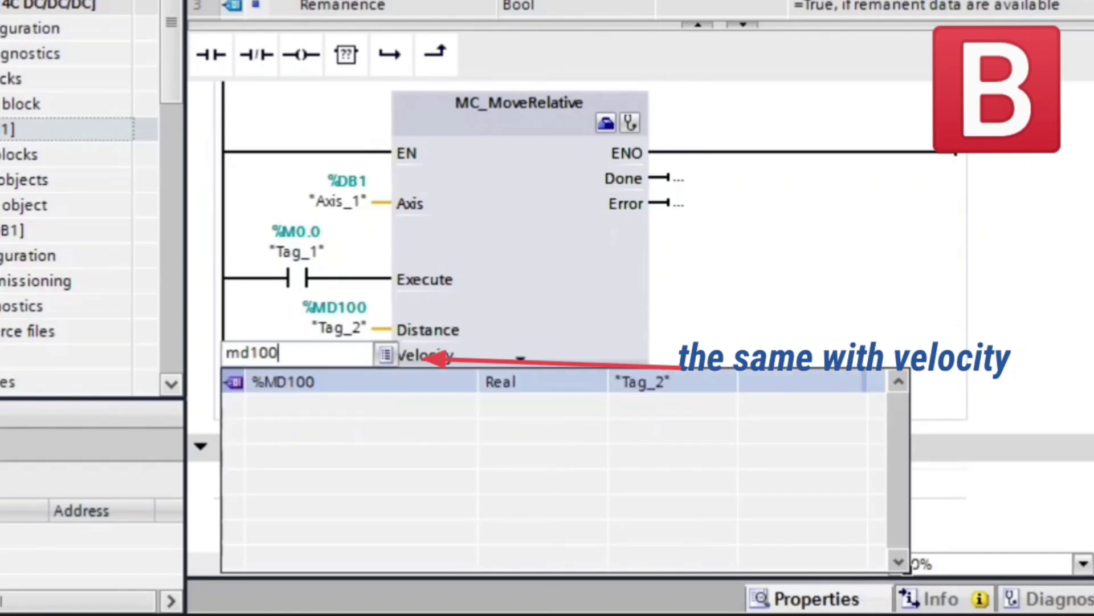
pyautogui.press('BackSpace')
pyautogui.press('BackSpace')
pyautogui.press('BackSpace')
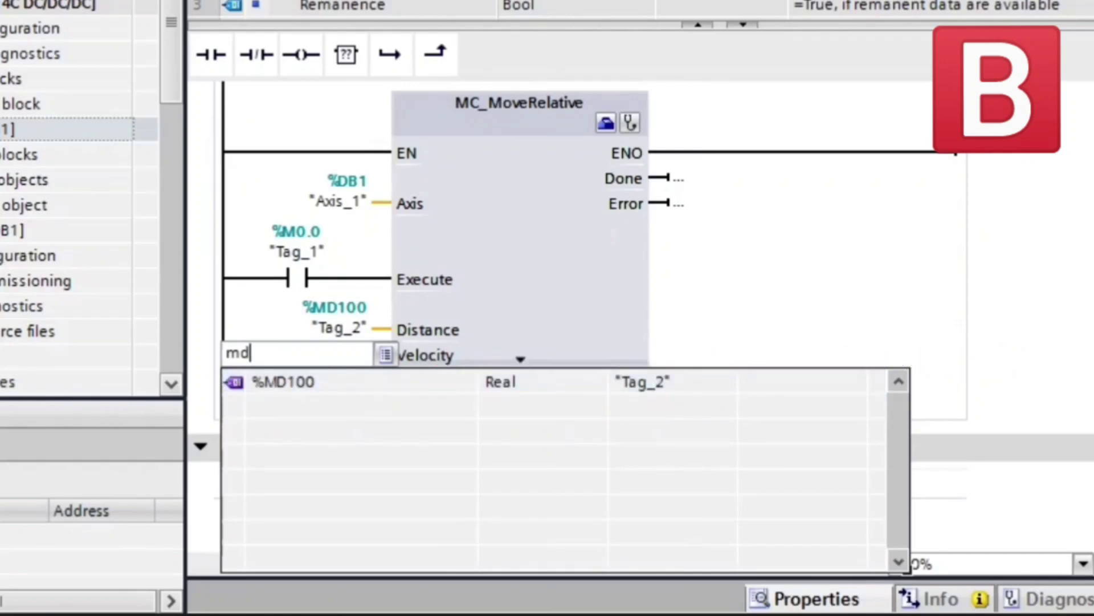
pyautogui.write('200')
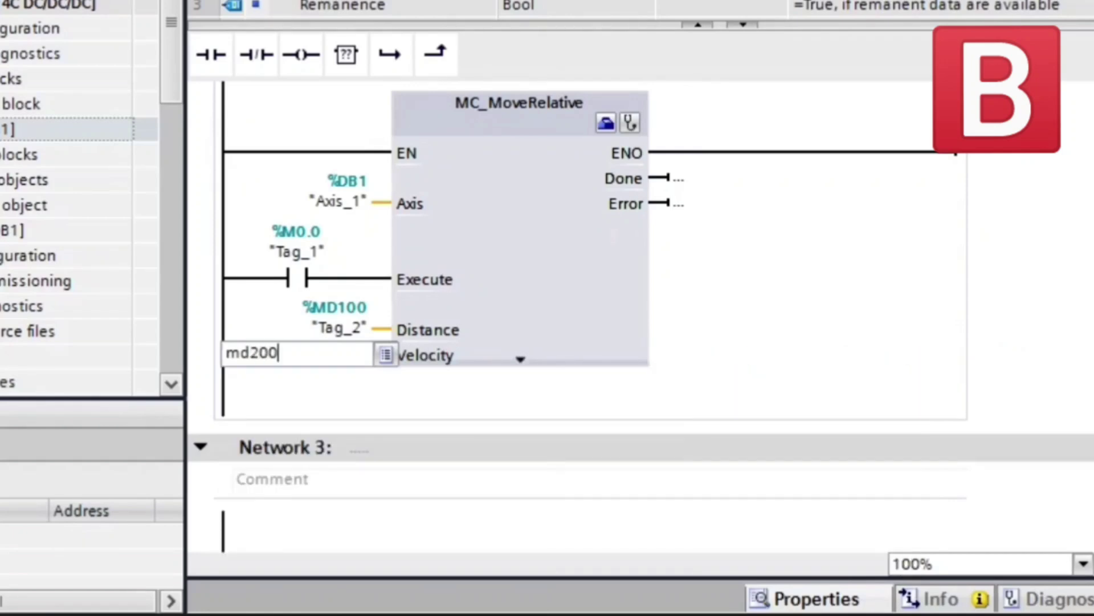
pyautogui.press('Return')
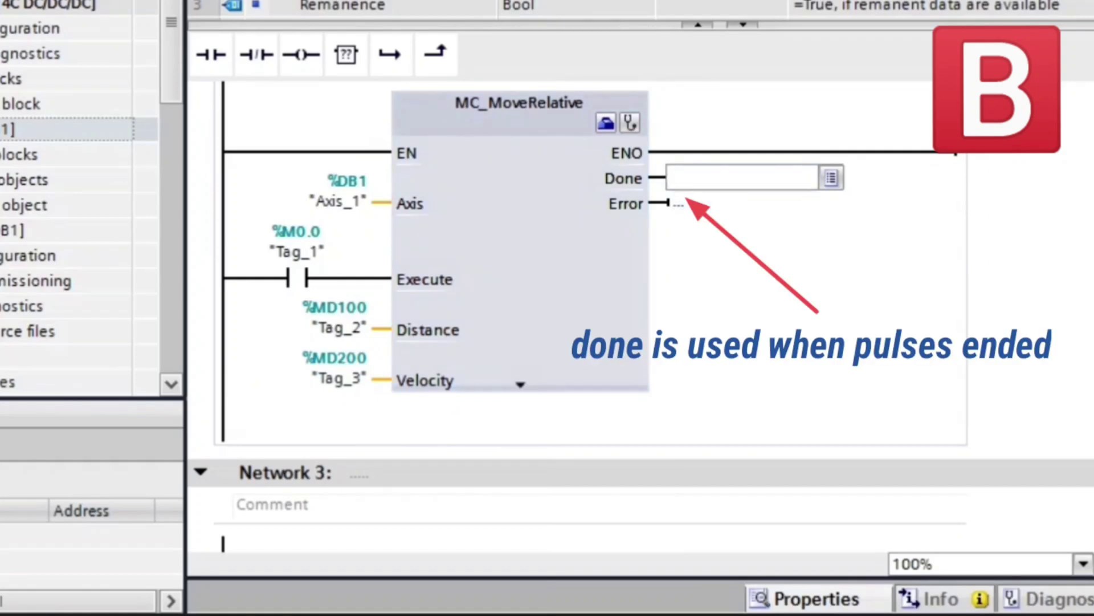
# - Assign M0.5 to the Done output and M0.6 to the Error output of MC_MoveRelative
pyautogui.write('m0.5')
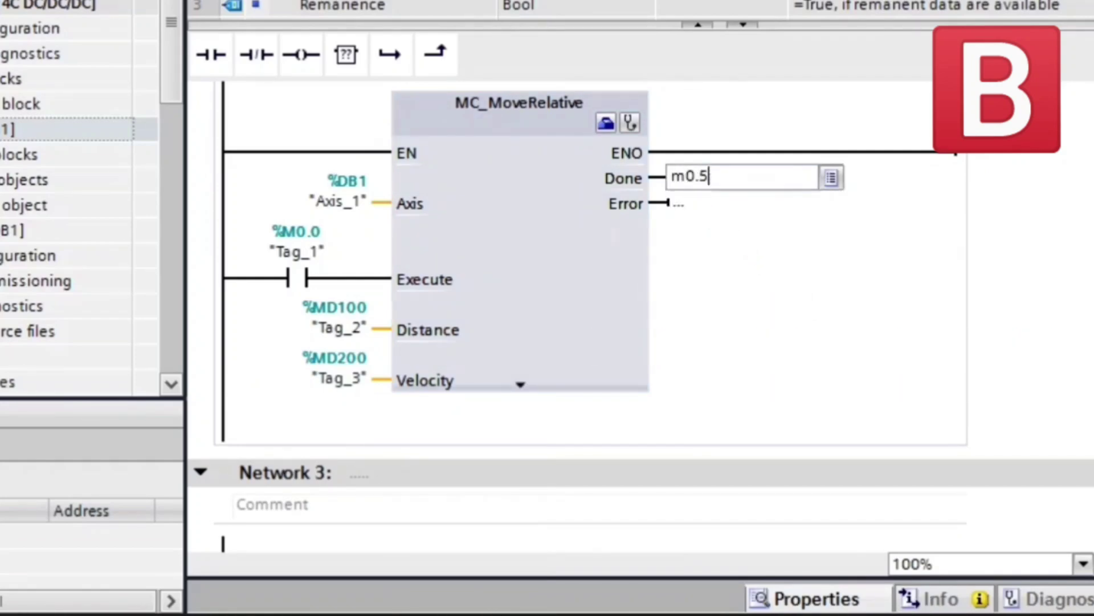
pyautogui.press('Return')
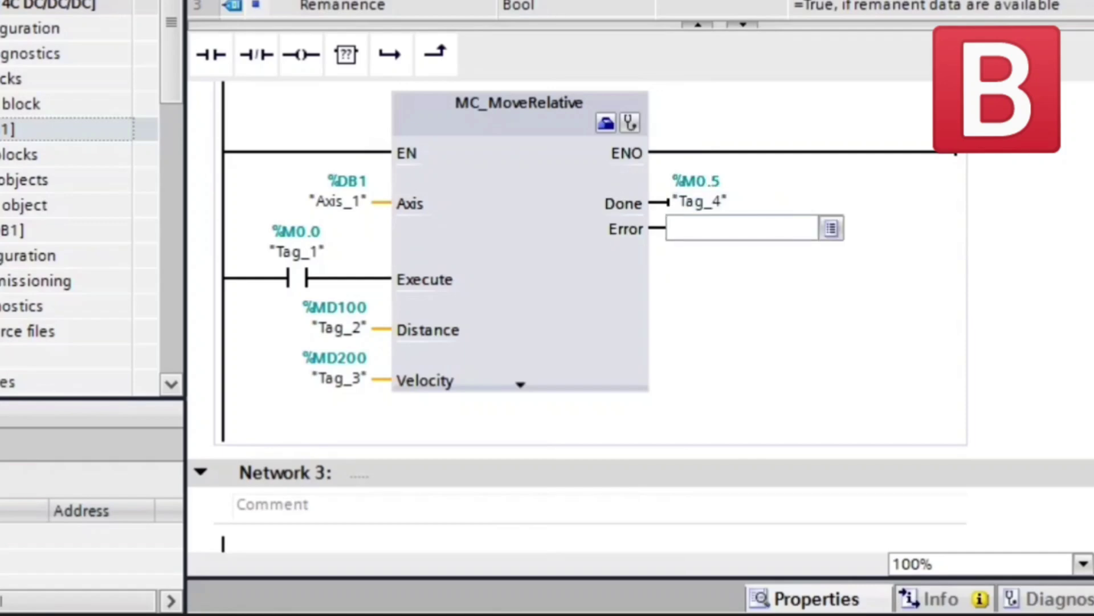
pyautogui.write('m0.6')
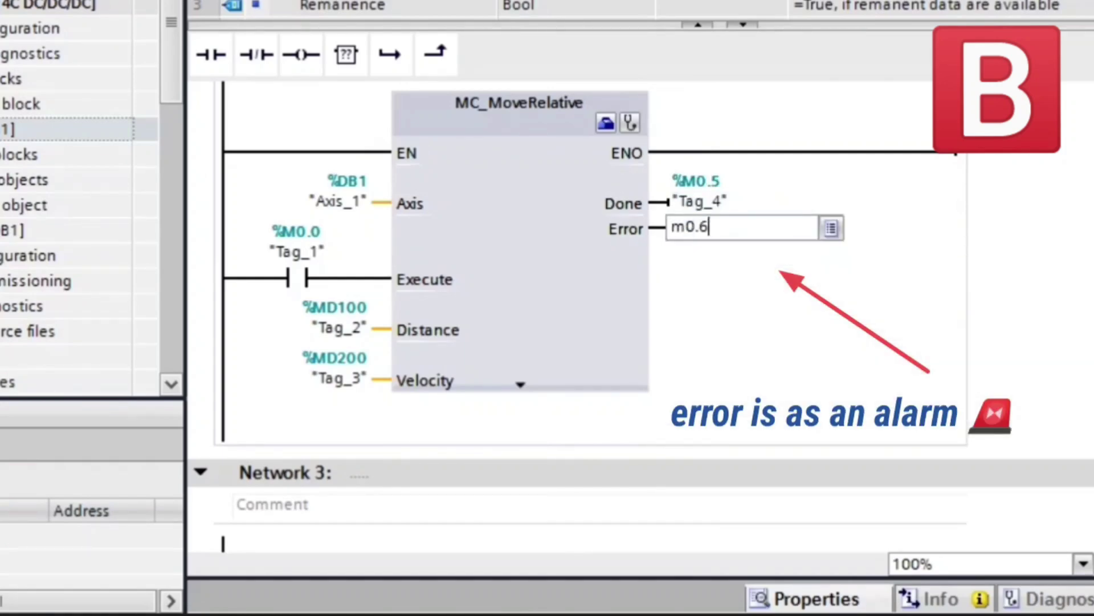
pyautogui.press('Return')
# - Add an output coil in Network 3 and address it to the axis drive enable output Q0.5
pyautogui.scroll(-2, 591, 316)
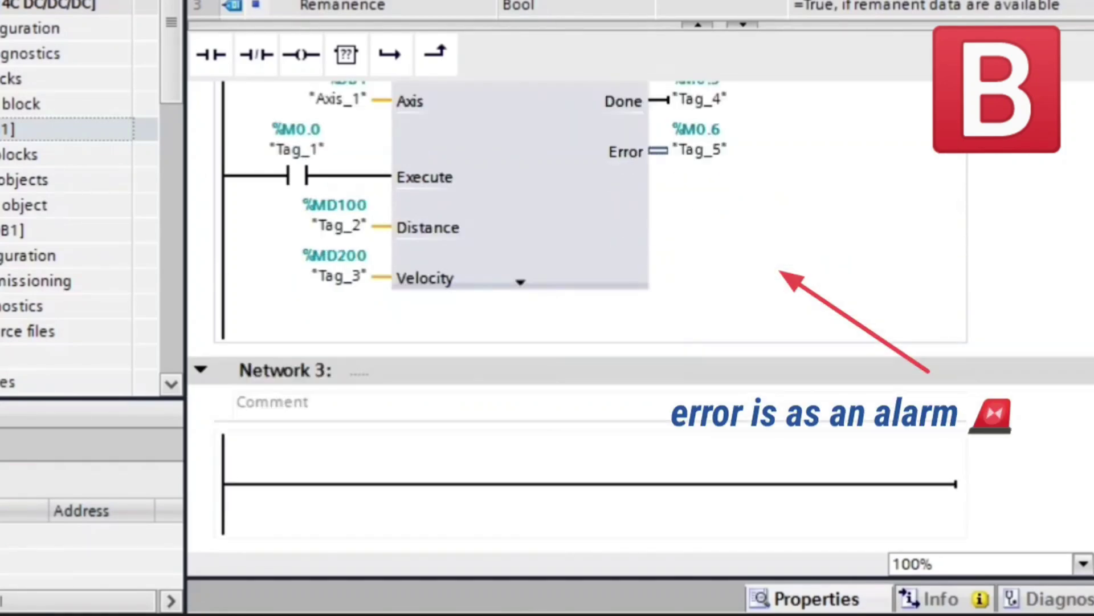
pyautogui.click(590, 484)
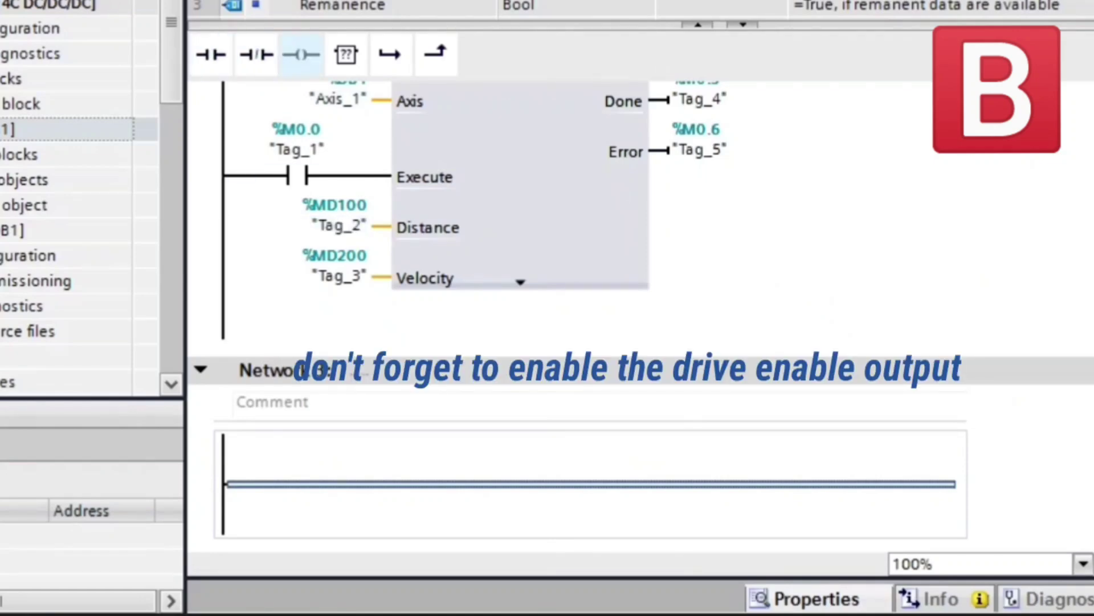
pyautogui.click(302, 54)
pyautogui.write('q0.5')
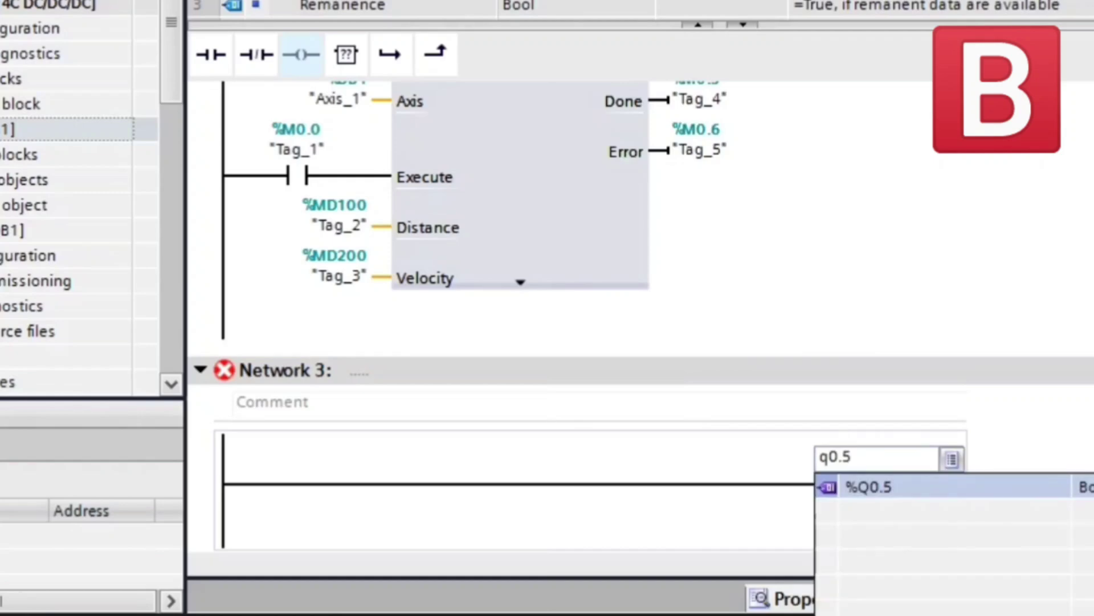
pyautogui.press('Return')
pyautogui.press('Return')
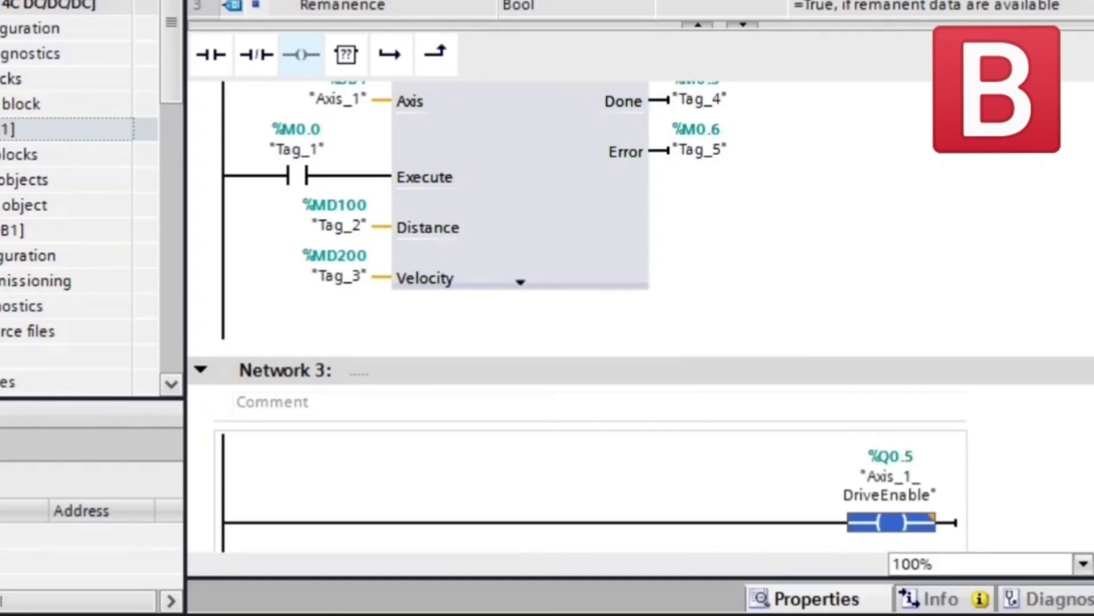
# - Turn on online monitoring for the Main [OB1] block of Project1
pyautogui.scroll(-3, 639, 319)
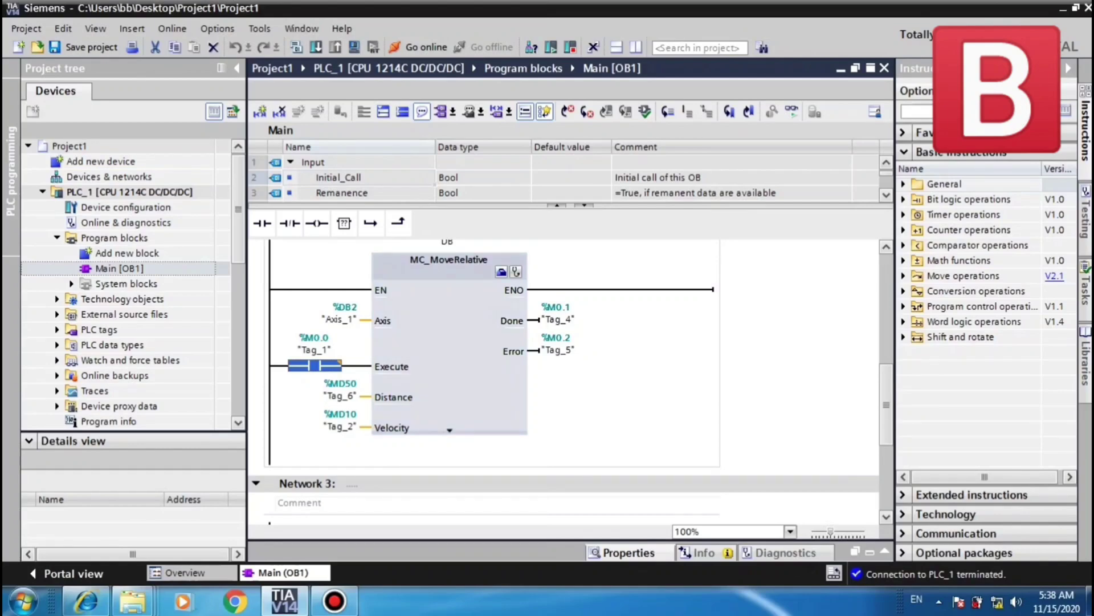
pyautogui.hotkey('ctrl', 't')
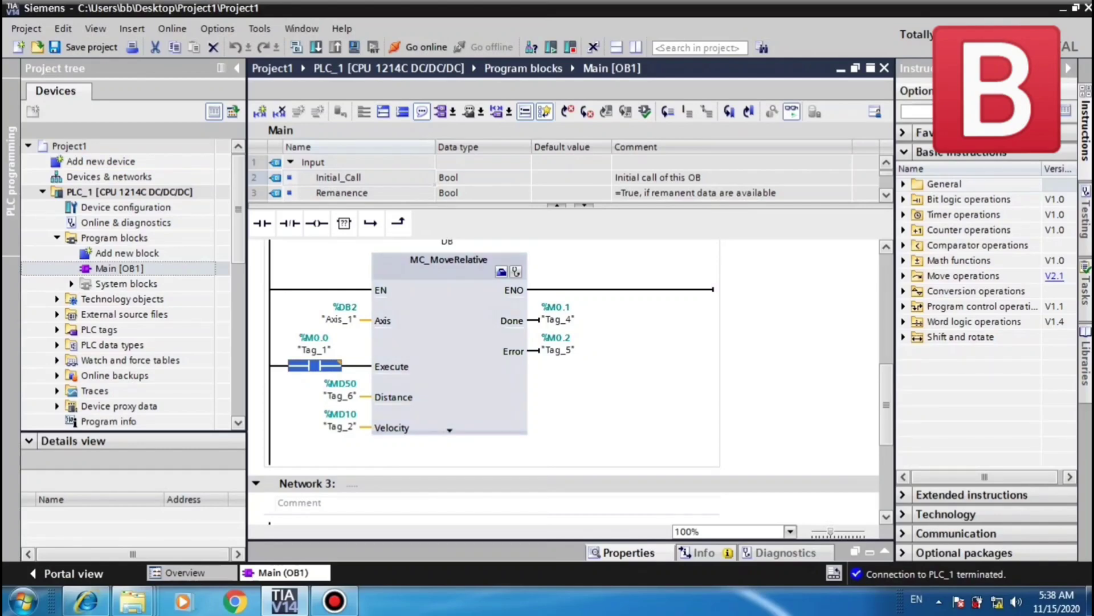